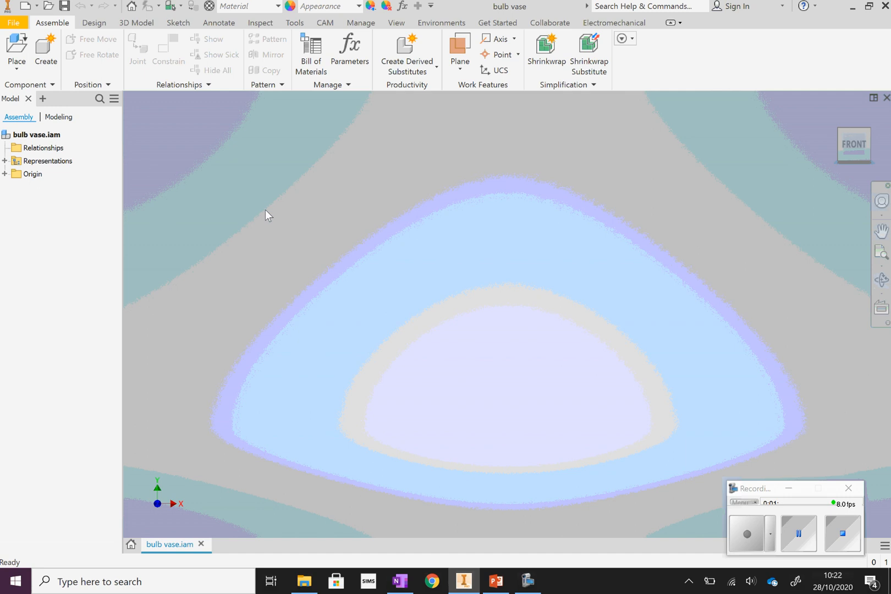
Create a new in-place component named "base section" from the Standard.ipt template and place it in the assembly.
{"action": "left_click", "coordinate": [45, 52]}
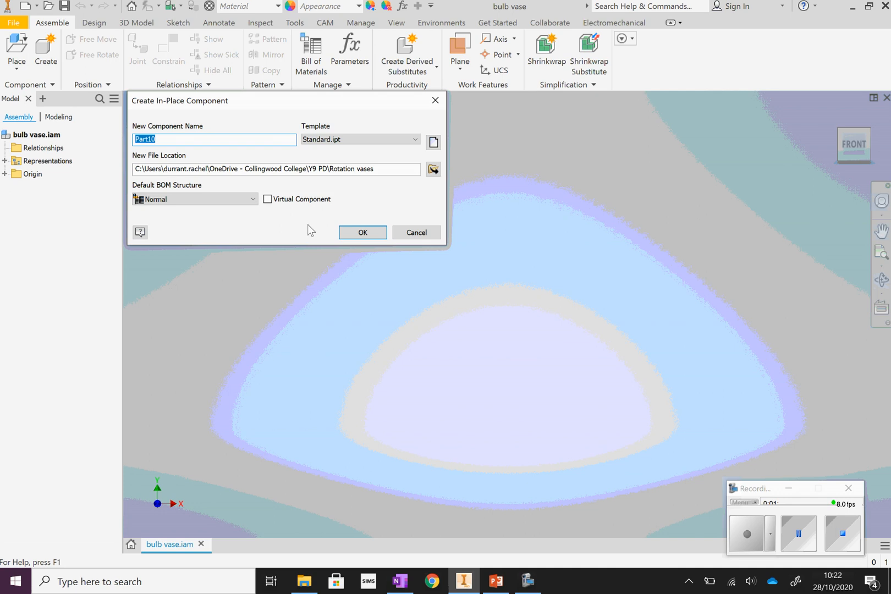
{"action": "type", "text": "base section"}
{"action": "left_click", "coordinate": [363, 233]}
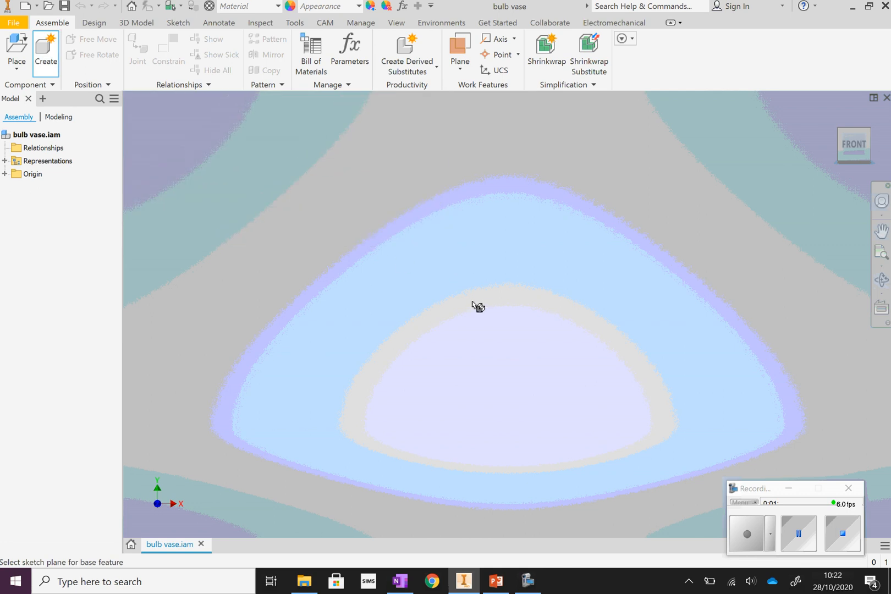
{"action": "left_click", "coordinate": [509, 253]}
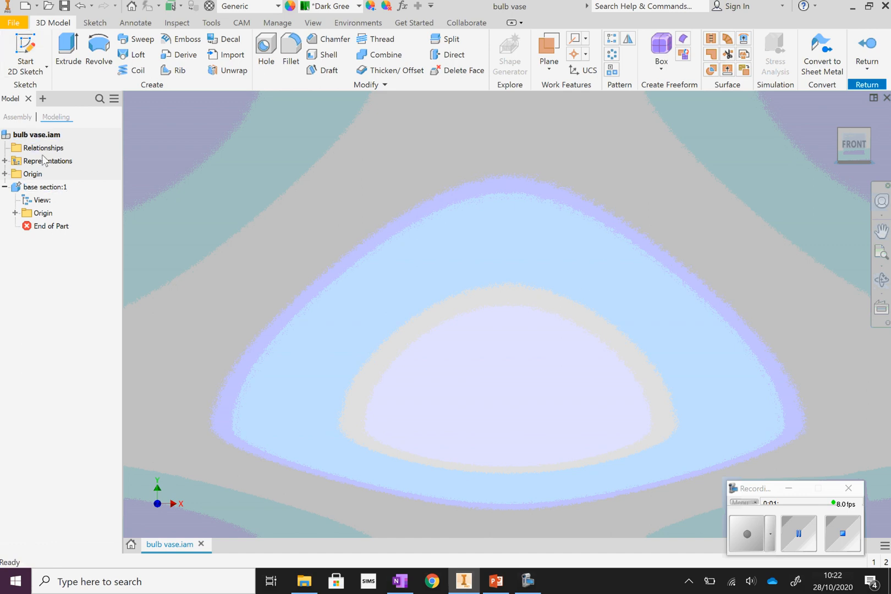
Start a 2D sketch on the vertical YZ plane and draw a rectangle 30 mm wide and 50 mm high from the origin.
{"action": "left_click", "coordinate": [25, 52]}
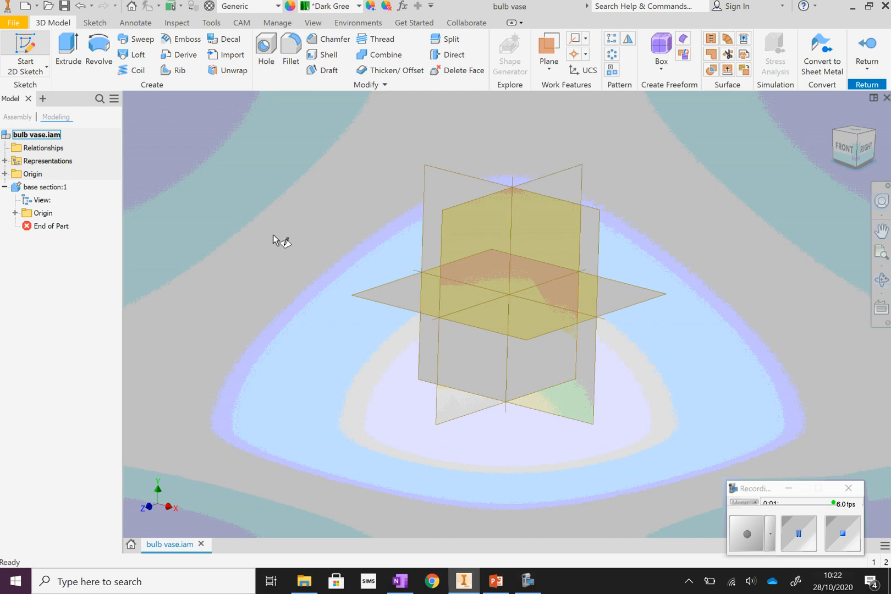
{"action": "left_click", "coordinate": [413, 263]}
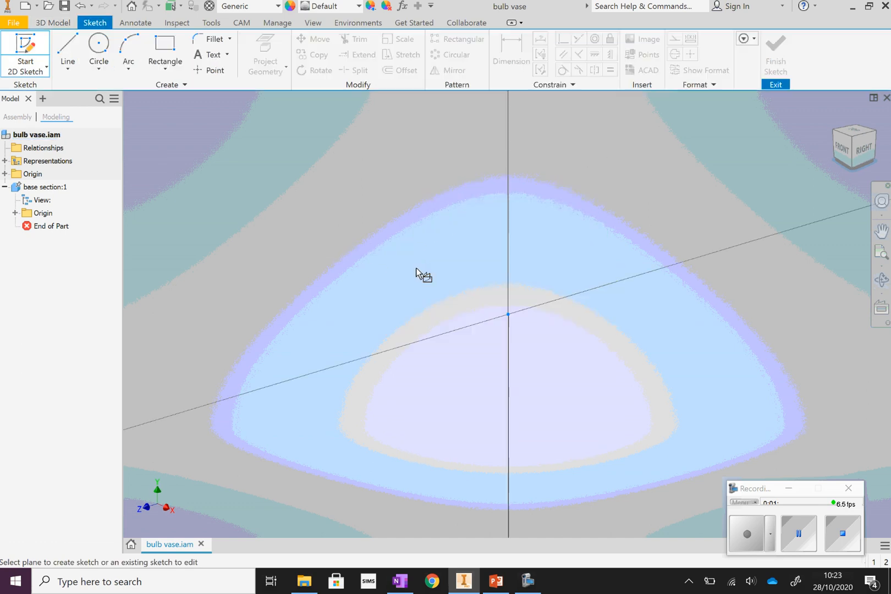
{"action": "left_click", "coordinate": [165, 47]}
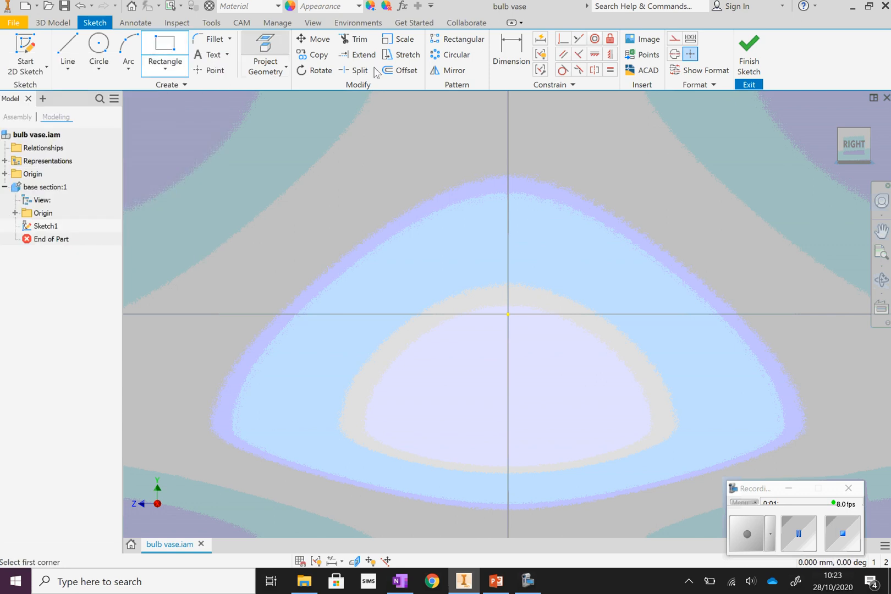
{"action": "left_click", "coordinate": [509, 314]}
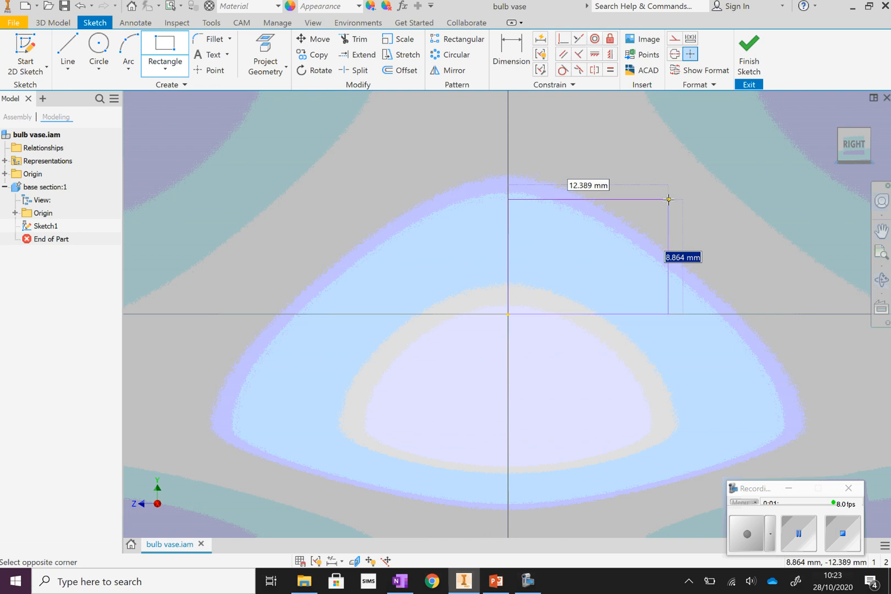
{"action": "type", "text": "0"}
{"action": "type", "text": "mm"}
{"action": "key", "text": "Tab"}
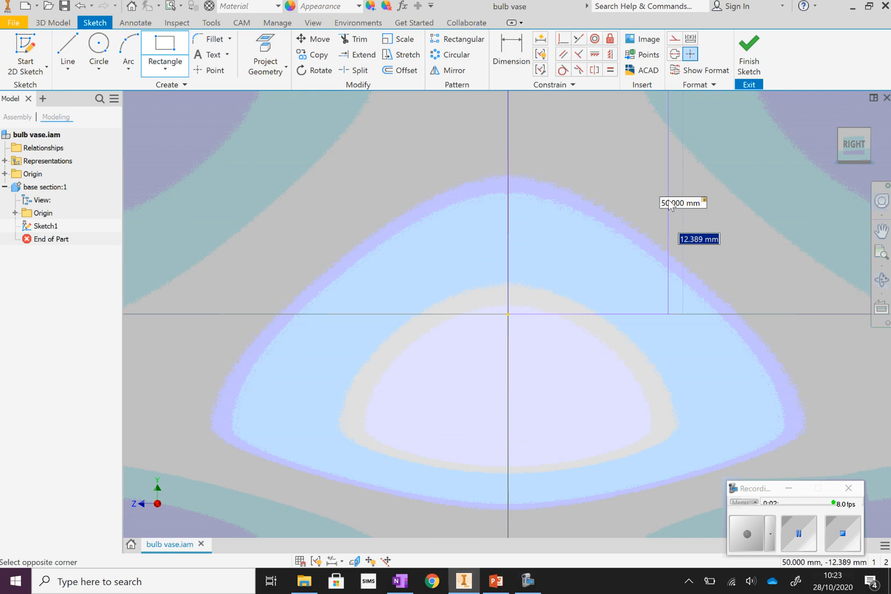
{"action": "type", "text": "3"}
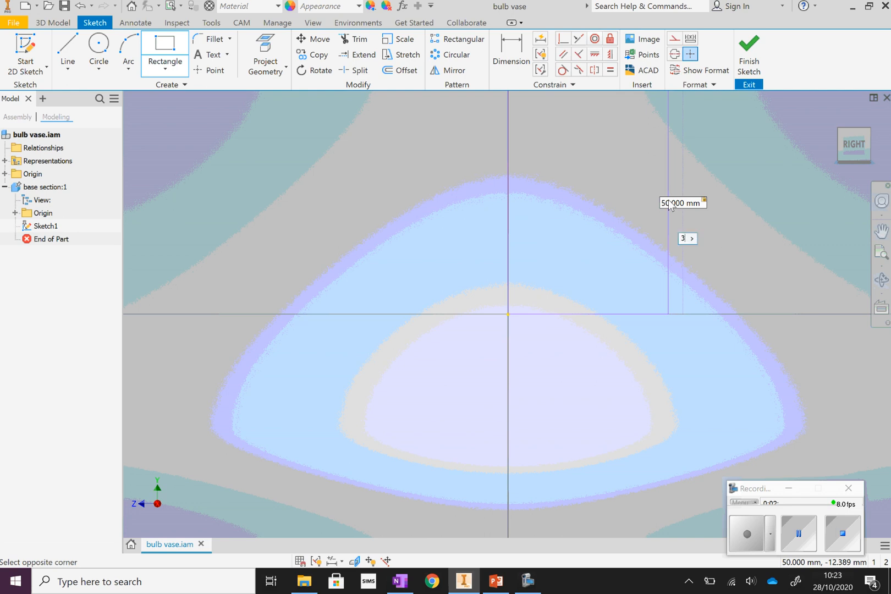
{"action": "type", "text": "0 mm"}
{"action": "key", "text": "Return"}
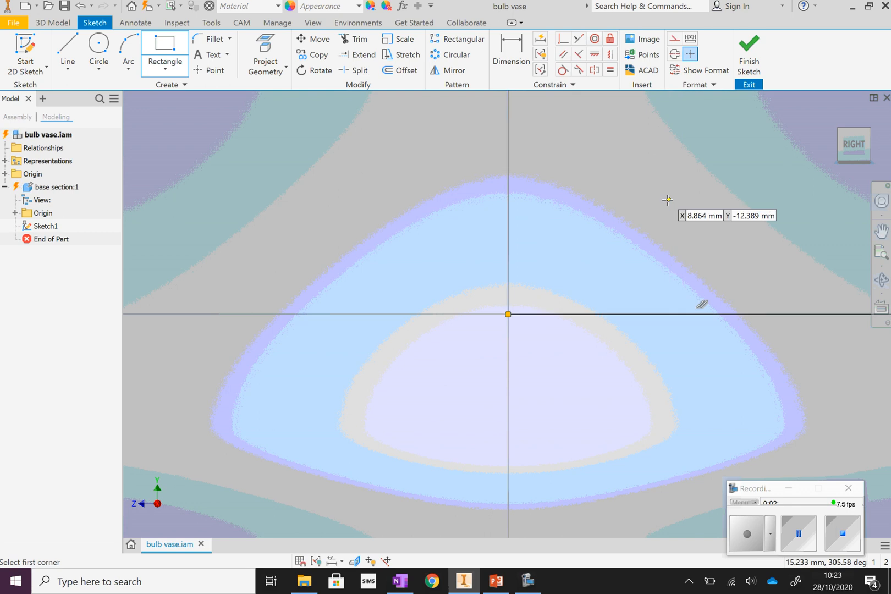
{"action": "left_click", "coordinate": [881, 252]}
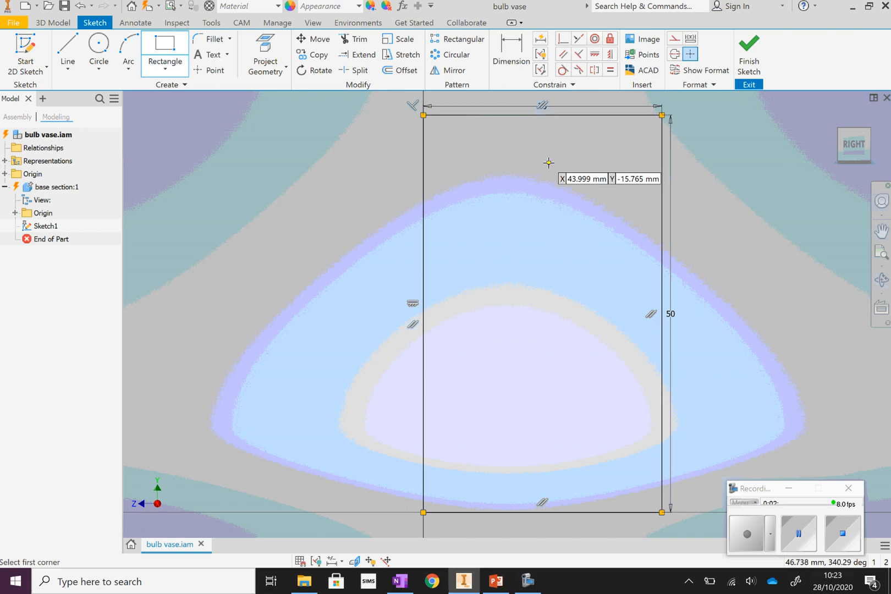
Draw a second rectangle 30 mm wide and 5 mm high inside the first, starting from its upper corner on the vertical axis.
{"action": "left_click", "coordinate": [424, 115]}
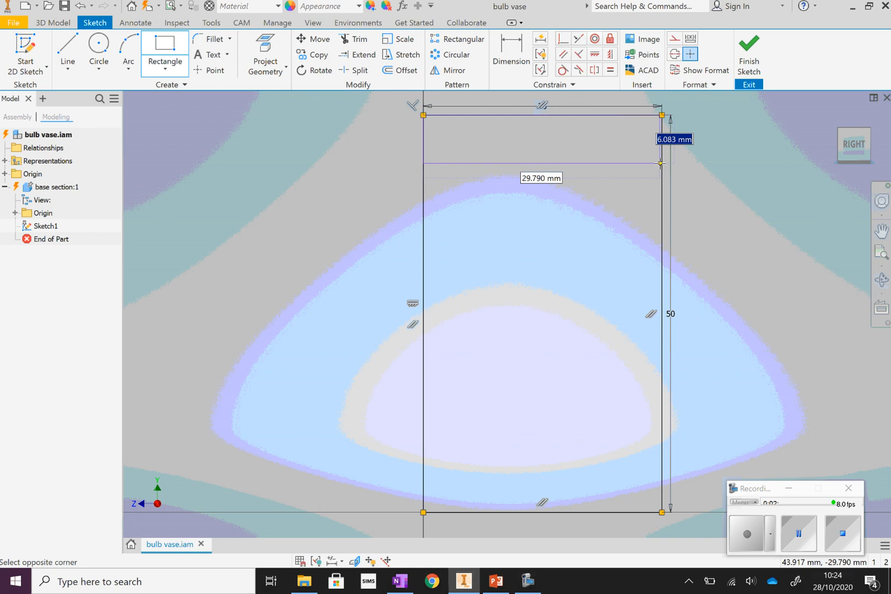
{"action": "type", "text": "n"}
{"action": "key", "text": "Tab"}
{"action": "type", "text": "5mm"}
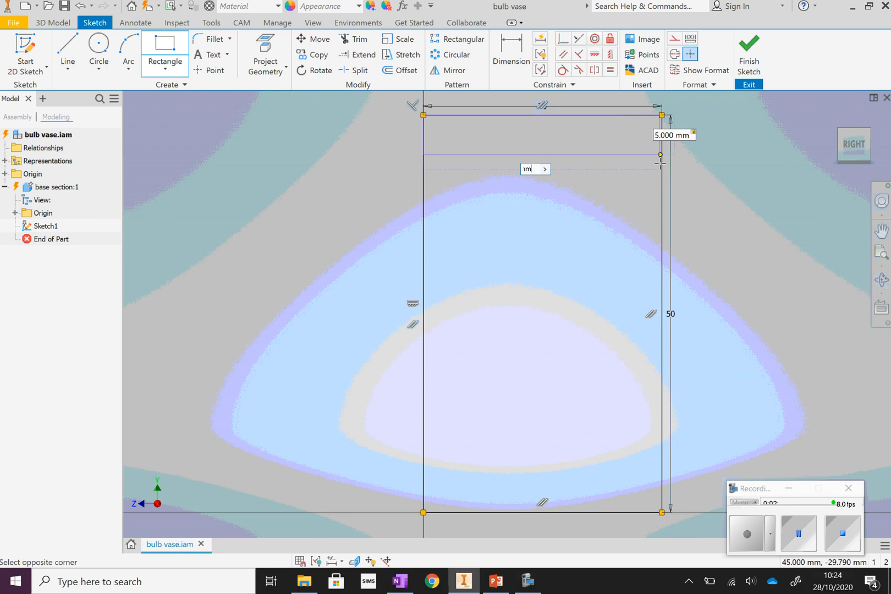
{"action": "key", "text": "Return"}
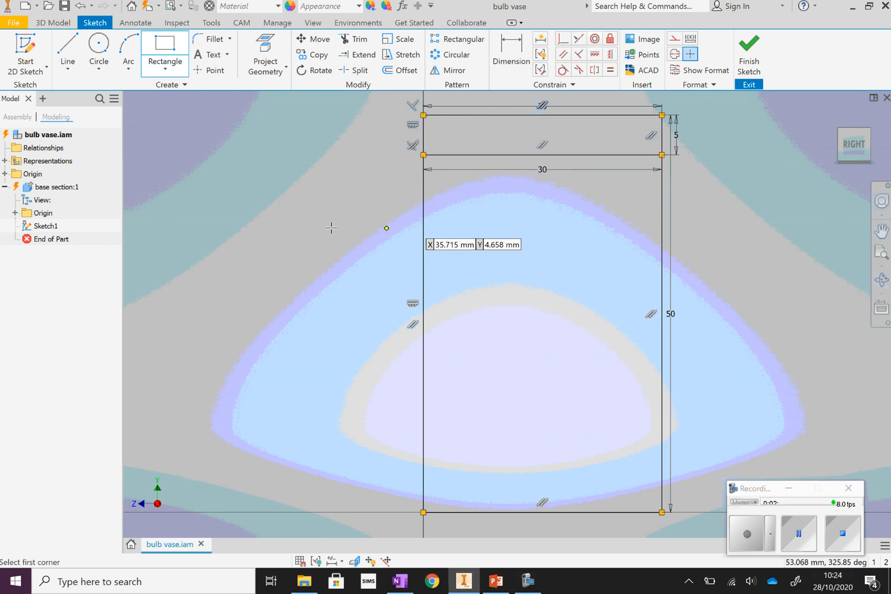
{"action": "right_click", "coordinate": [294, 176]}
{"action": "left_click", "coordinate": [366, 175]}
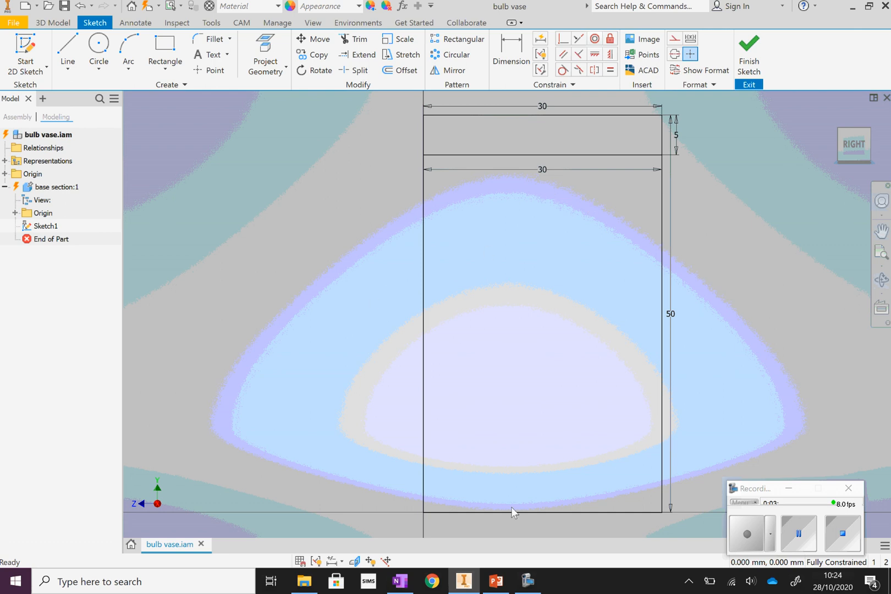
Switch to PowerPoint, view the vase reference images on slide 1, and return to the Inventor sketch.
{"action": "left_click", "coordinate": [494, 582]}
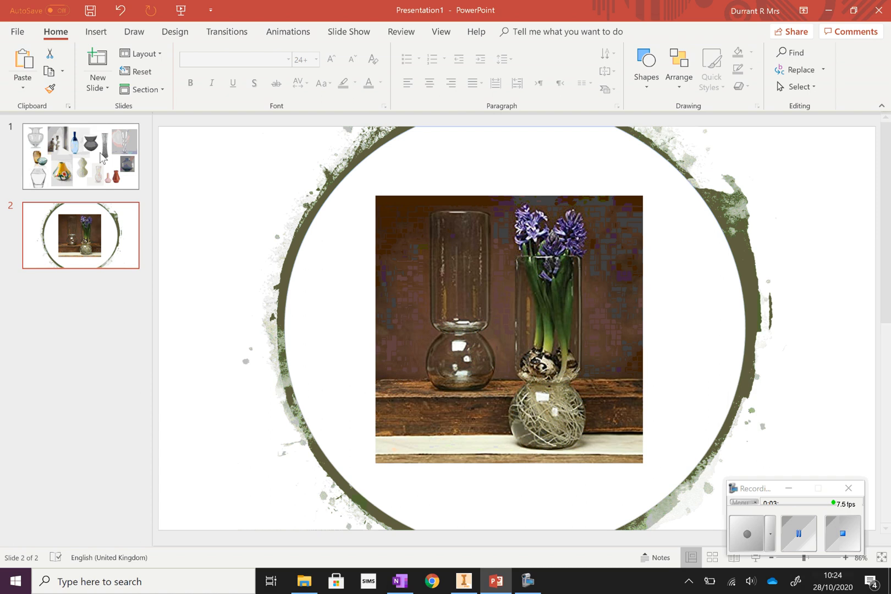
{"action": "scroll", "coordinate": [349, 233], "scroll_direction": "up", "scroll_amount": 2}
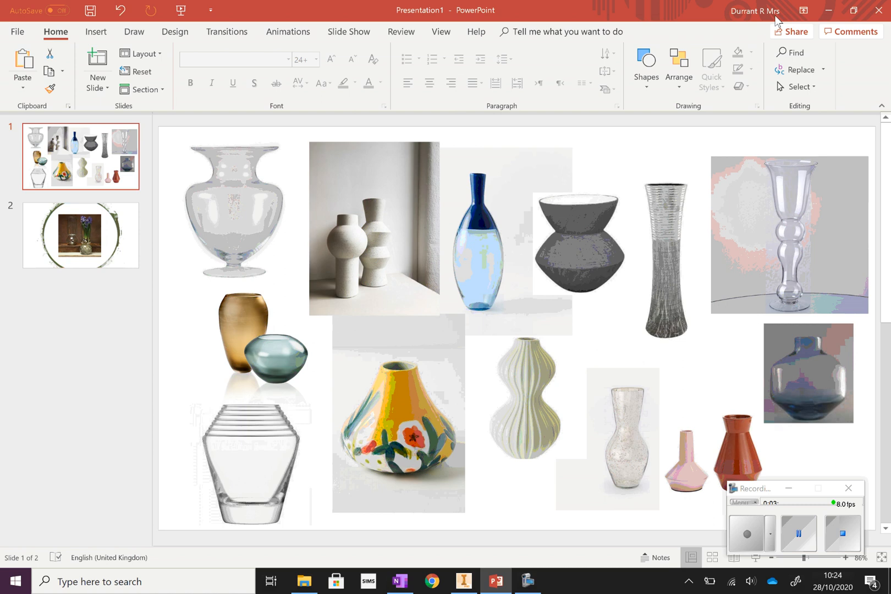
{"action": "left_click", "coordinate": [828, 12]}
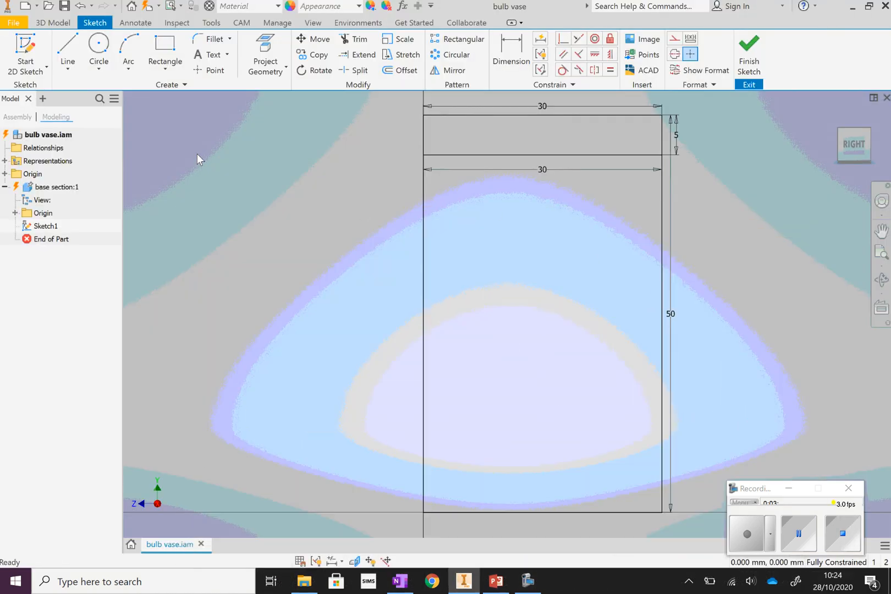
Draw two slanted lines, about 25 mm and 27 mm long, from the narrow rectangle's lower edge to the outer vertical edge and back to the base.
{"action": "left_click", "coordinate": [67, 53]}
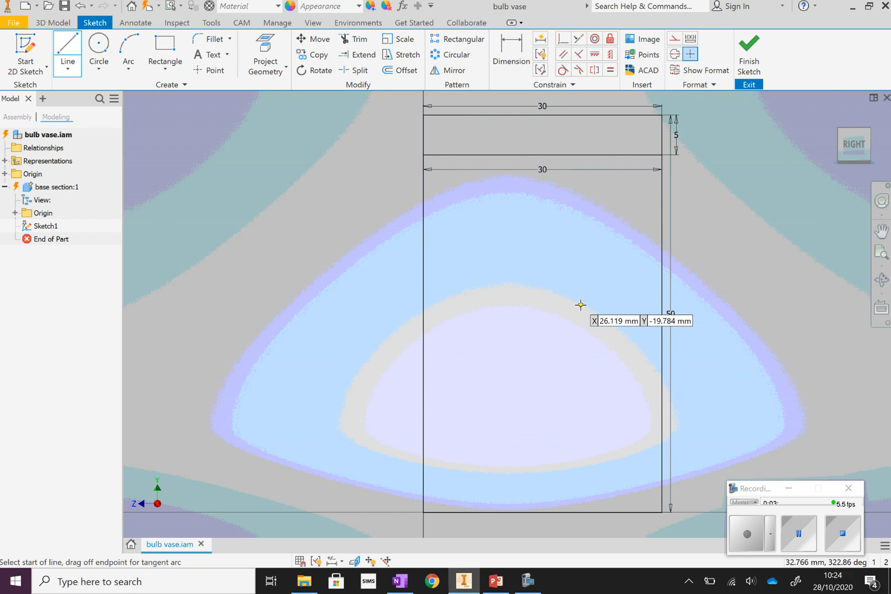
{"action": "left_click", "coordinate": [554, 155]}
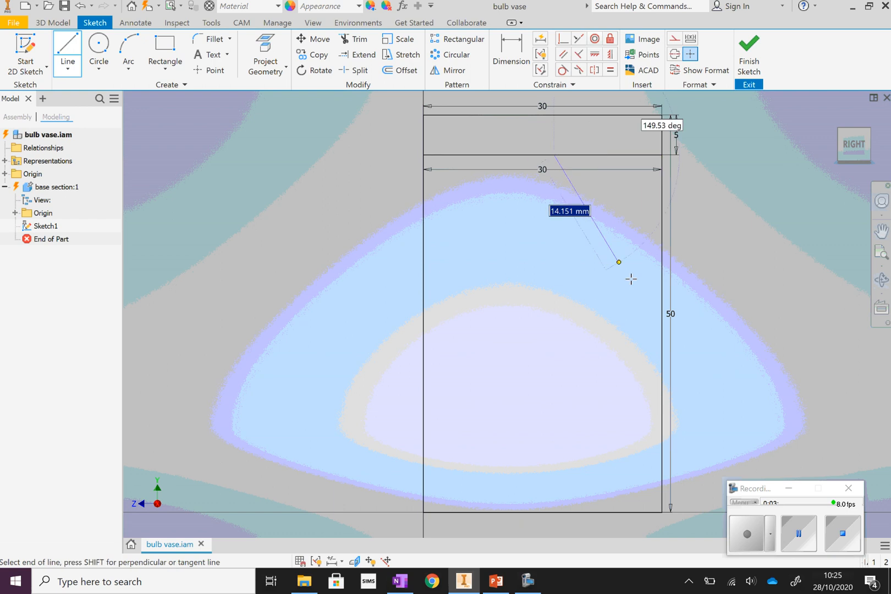
{"action": "double_click", "coordinate": [662, 323]}
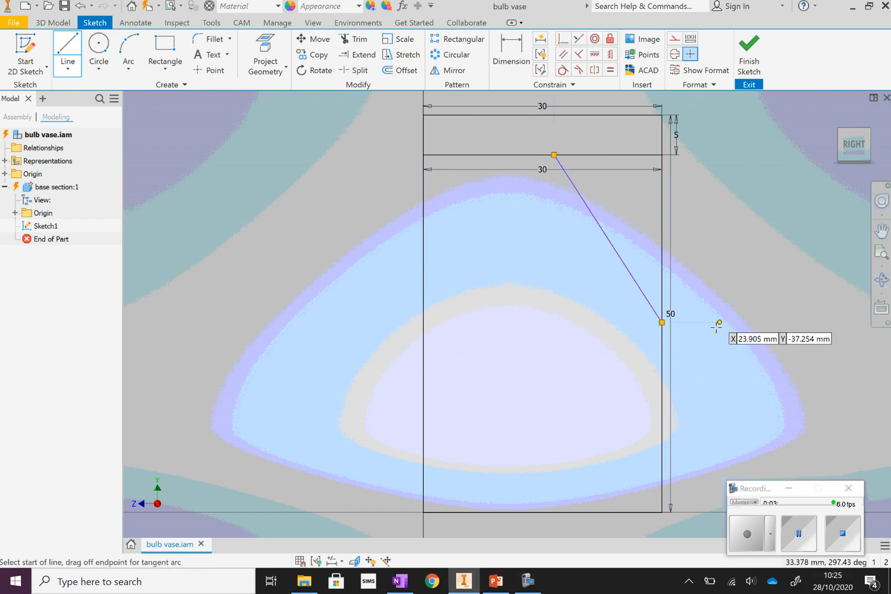
{"action": "left_click", "coordinate": [662, 323]}
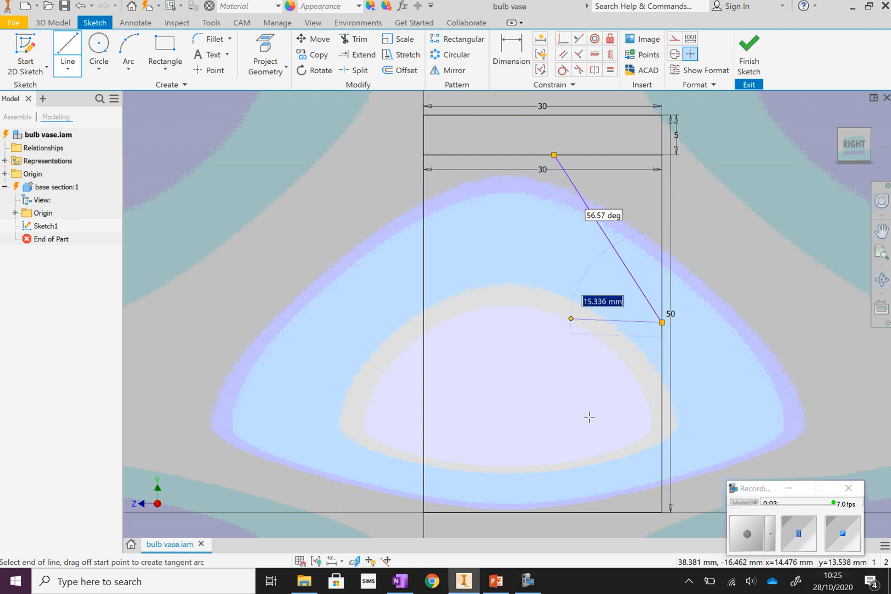
{"action": "left_click", "coordinate": [554, 512]}
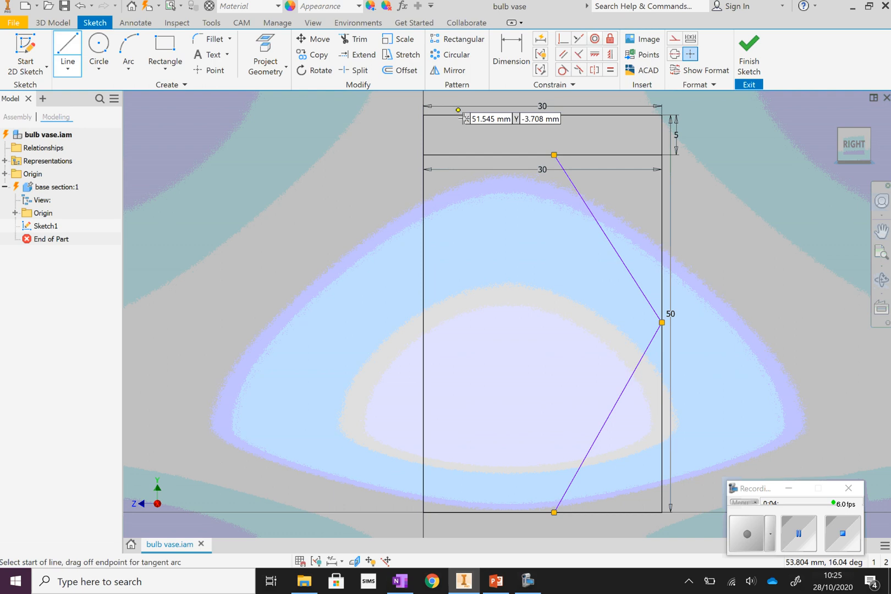
Draw a vertical 5 mm line at 0 degrees from the slanted profile's upper end to the top edge of the sketch.
{"action": "left_click", "coordinate": [554, 155]}
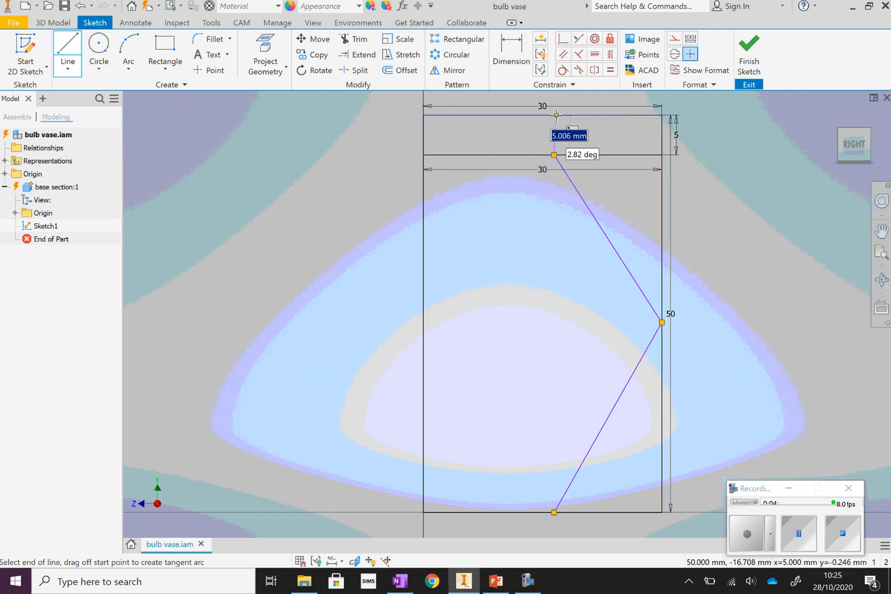
{"action": "type", "text": "n"}
{"action": "key", "text": "Tab"}
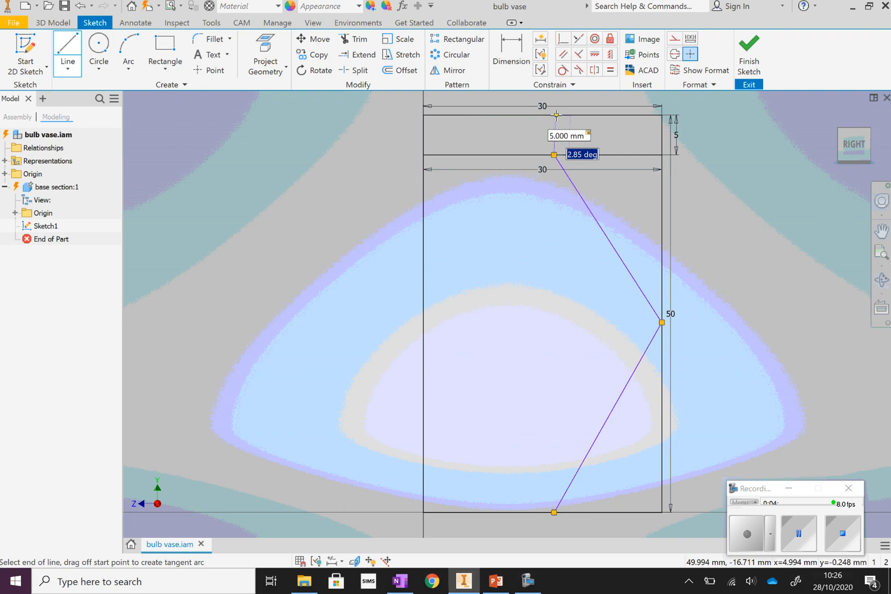
{"action": "type", "text": "0"}
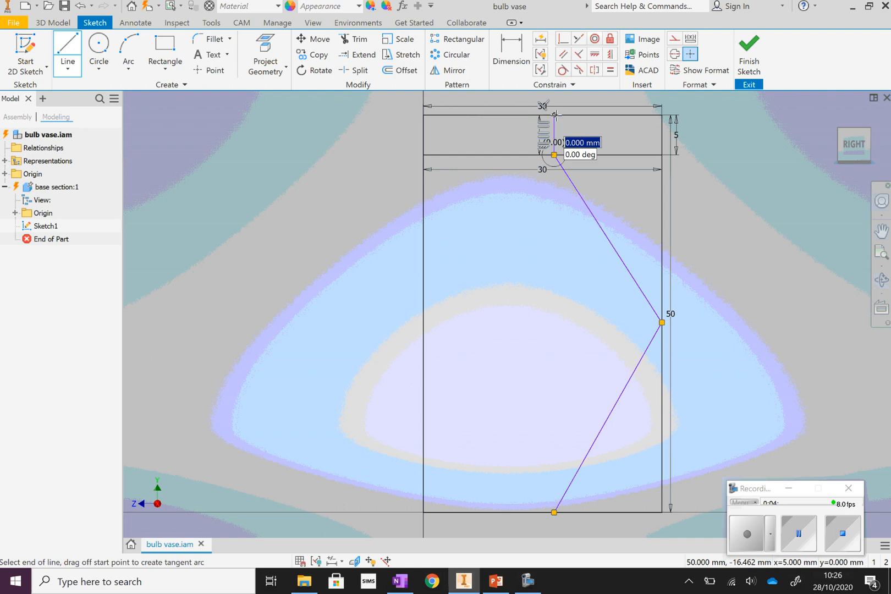
{"action": "key", "text": "Return"}
{"action": "right_click", "coordinate": [804, 258]}
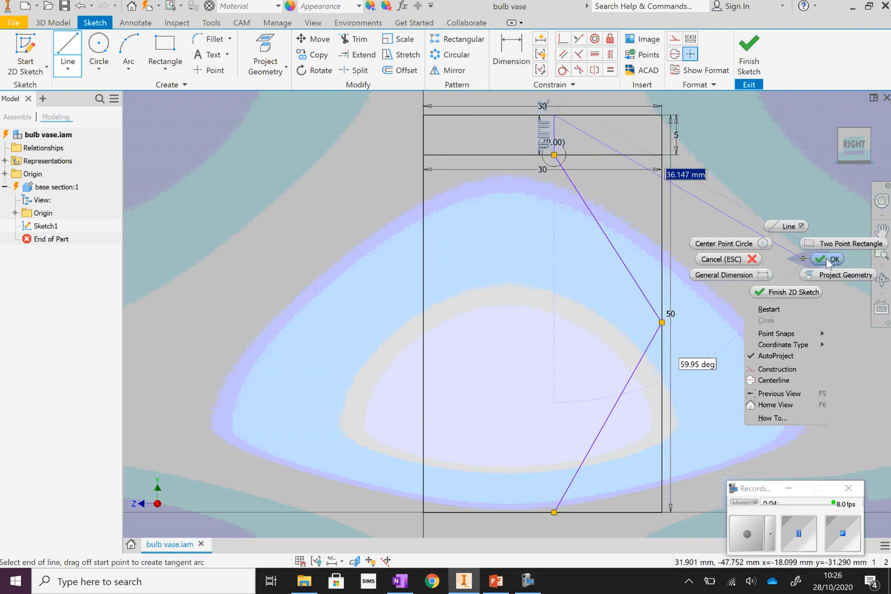
{"action": "left_click", "coordinate": [707, 259]}
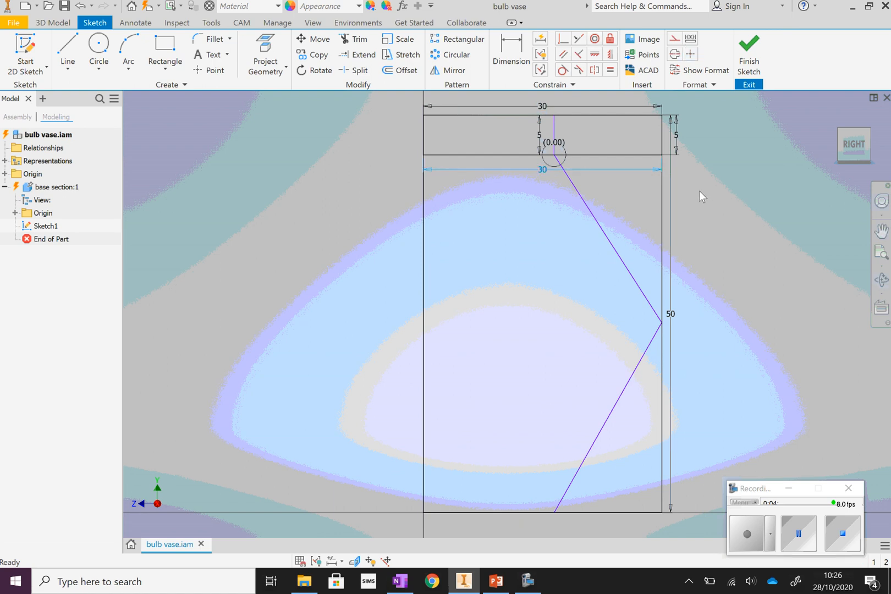
Delete the 5 mm, 30 mm and 50 mm linear dimensions from the sketch.
{"action": "left_click", "coordinate": [539, 137]}
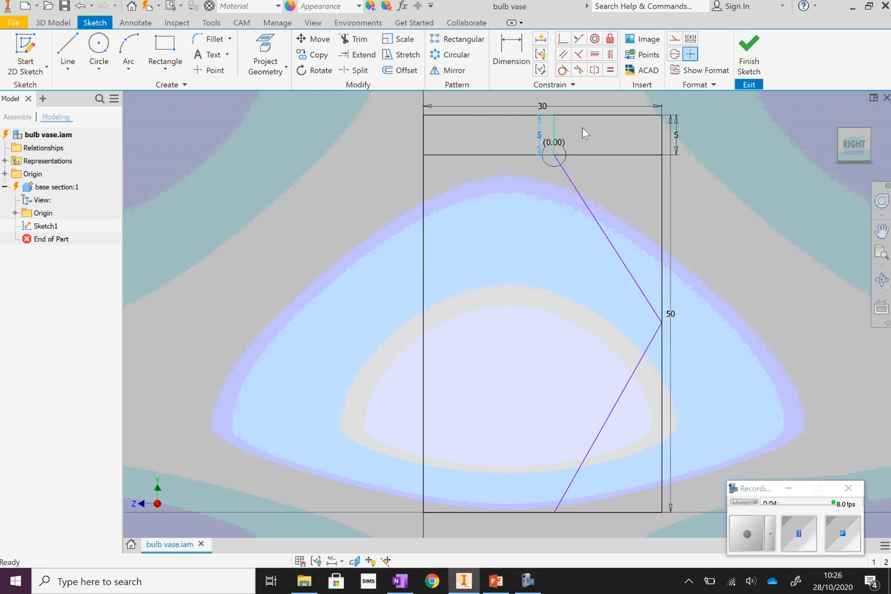
{"action": "key", "text": "Delete"}
{"action": "left_click", "coordinate": [595, 105]}
{"action": "key", "text": "Delete"}
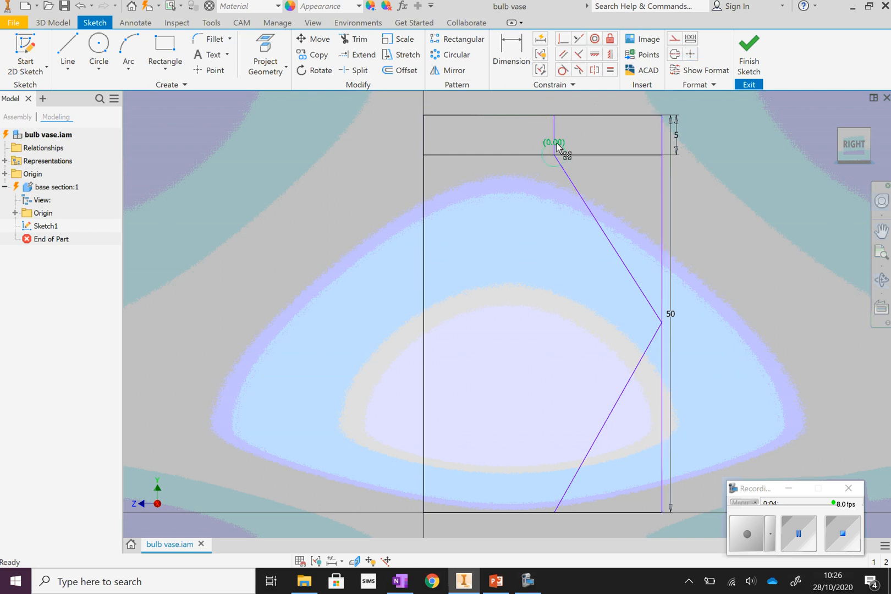
{"action": "left_click", "coordinate": [677, 139]}
{"action": "key", "text": "Delete"}
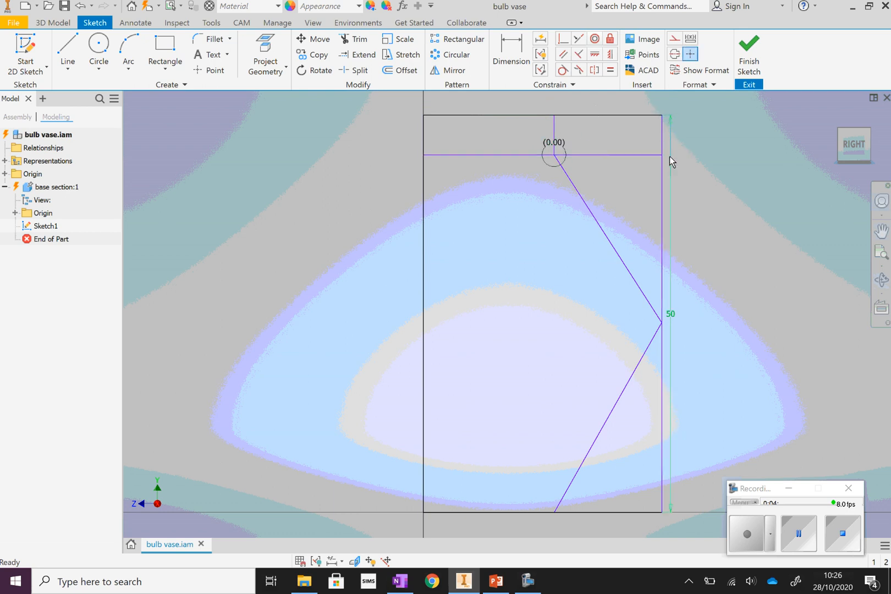
Try to trim the sketch's top edge beyond the short vertical line.
{"action": "left_click", "coordinate": [355, 39]}
{"action": "left_click", "coordinate": [627, 122]}
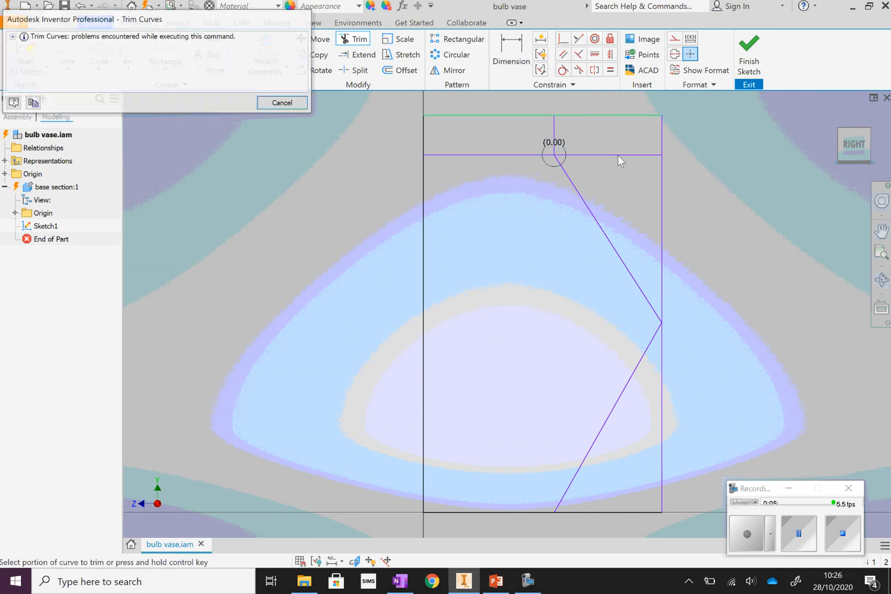
{"action": "left_click", "coordinate": [294, 106]}
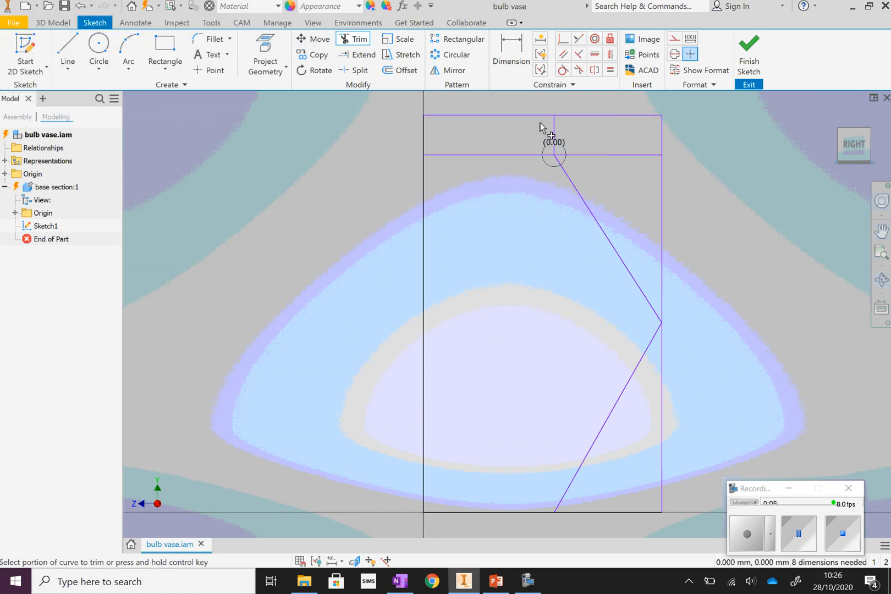
{"action": "left_click", "coordinate": [639, 116]}
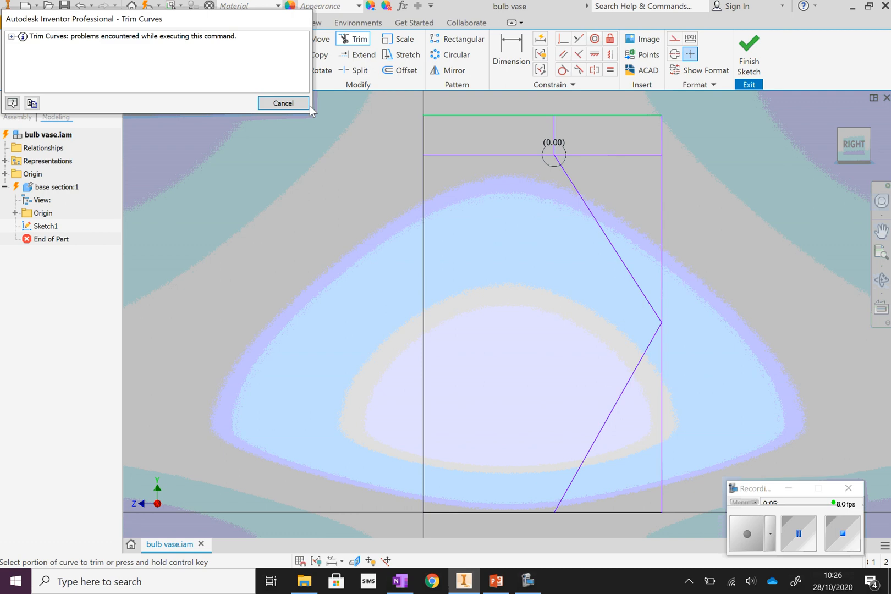
{"action": "left_click", "coordinate": [308, 105]}
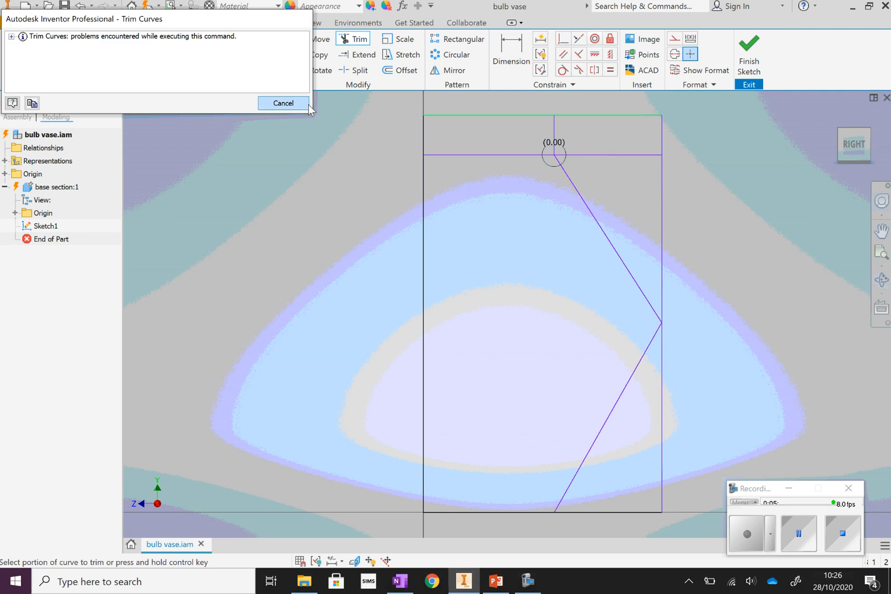
Delete the driven 0.00 dimension at the short vertical line and try trimming the overhanging top edge again.
{"action": "right_click", "coordinate": [712, 162]}
{"action": "left_click", "coordinate": [750, 162]}
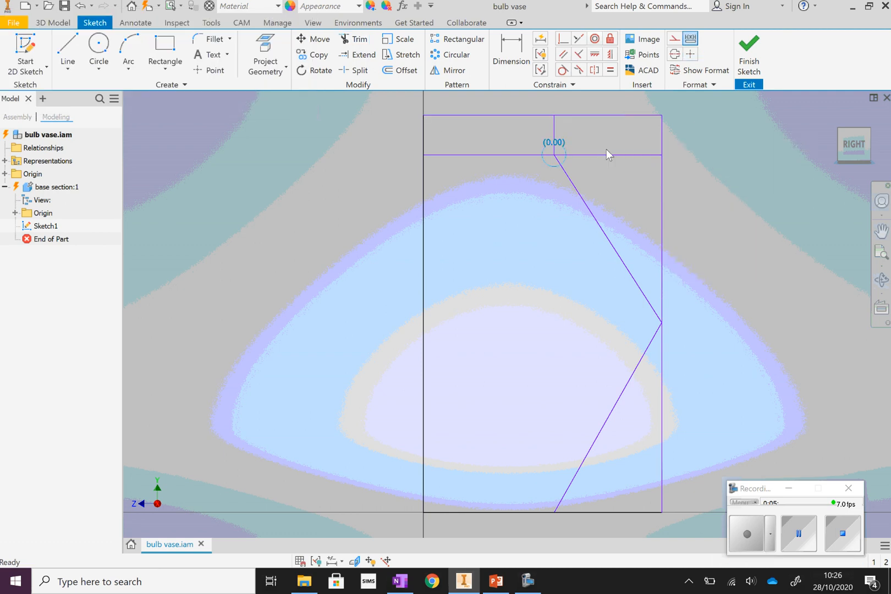
{"action": "left_click", "coordinate": [355, 38]}
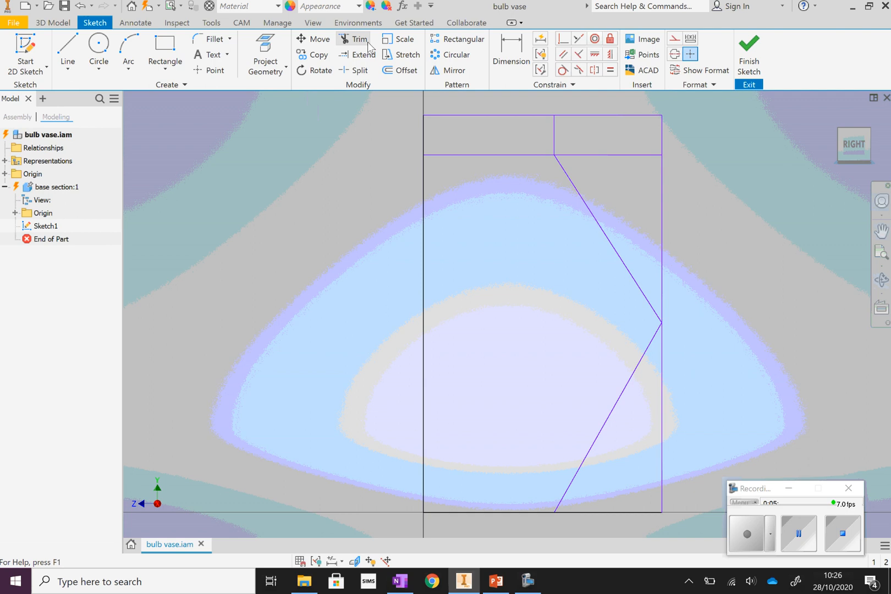
{"action": "left_click", "coordinate": [609, 116]}
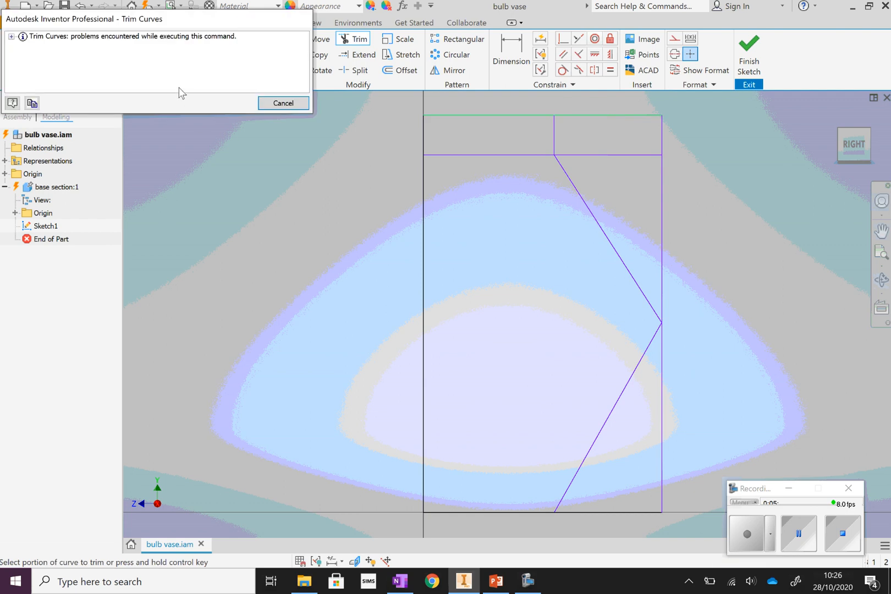
{"action": "left_click", "coordinate": [283, 104]}
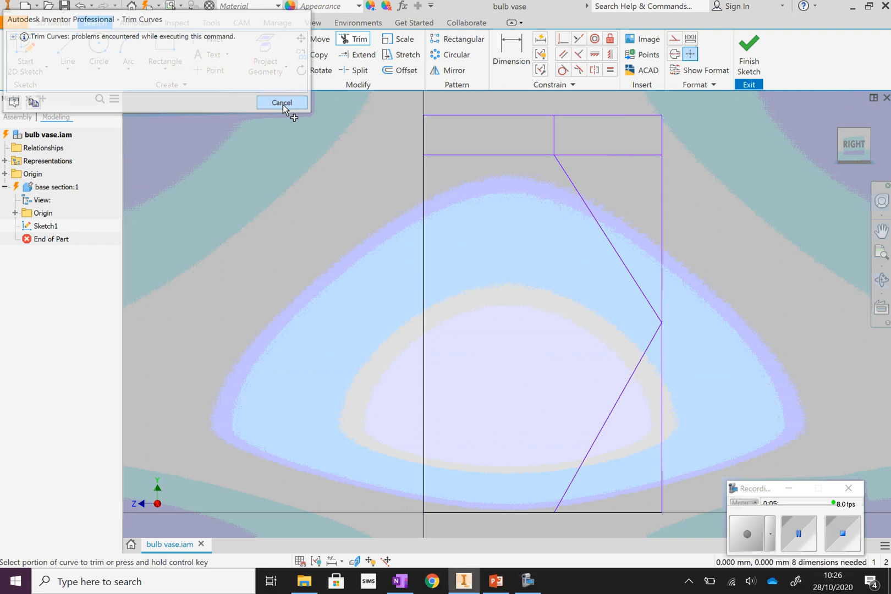
Trim away the outer vertical edge, the base overhang and the narrow rectangle's lower edge around the angular half-profile.
{"action": "left_click", "coordinate": [577, 154]}
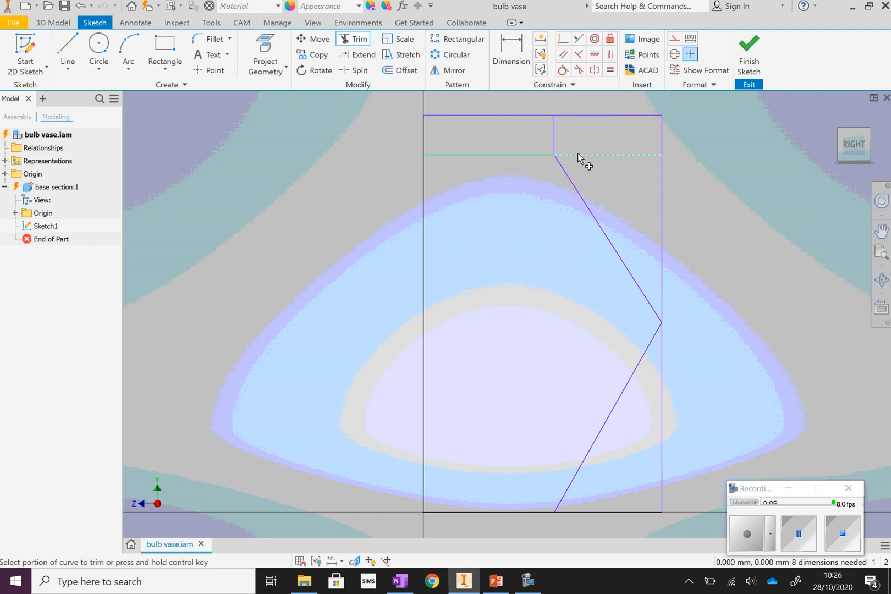
{"action": "left_click", "coordinate": [663, 299]}
{"action": "left_click", "coordinate": [663, 492]}
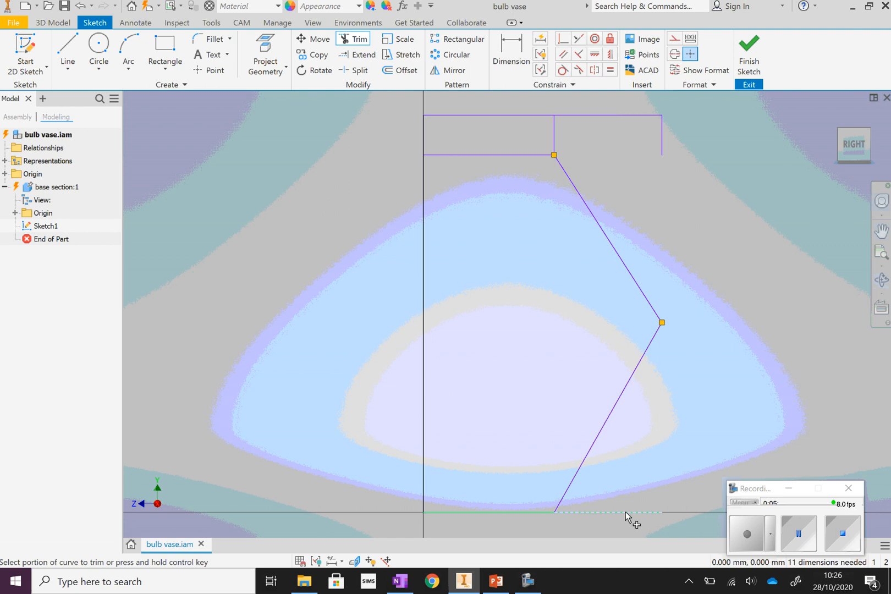
{"action": "left_click", "coordinate": [626, 512]}
{"action": "left_click", "coordinate": [663, 148]}
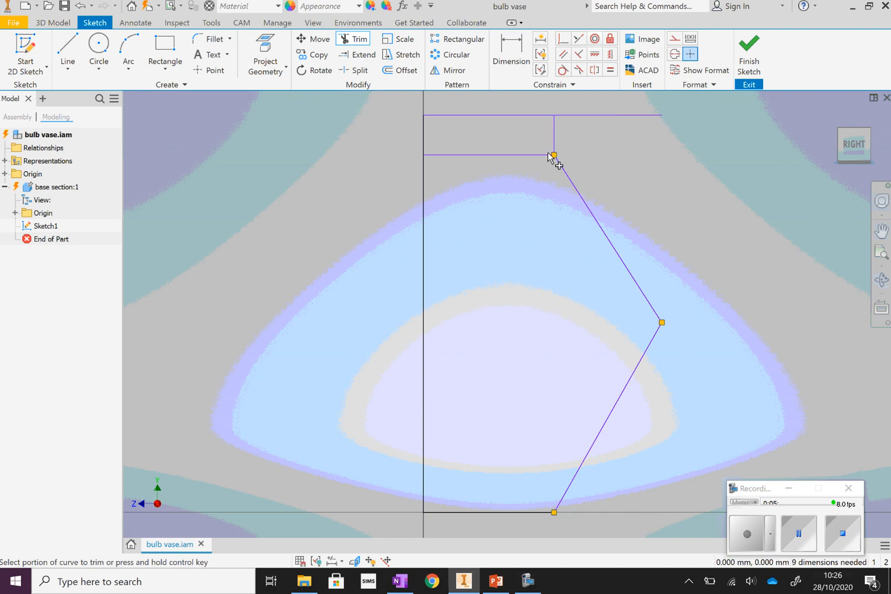
{"action": "left_click", "coordinate": [517, 155]}
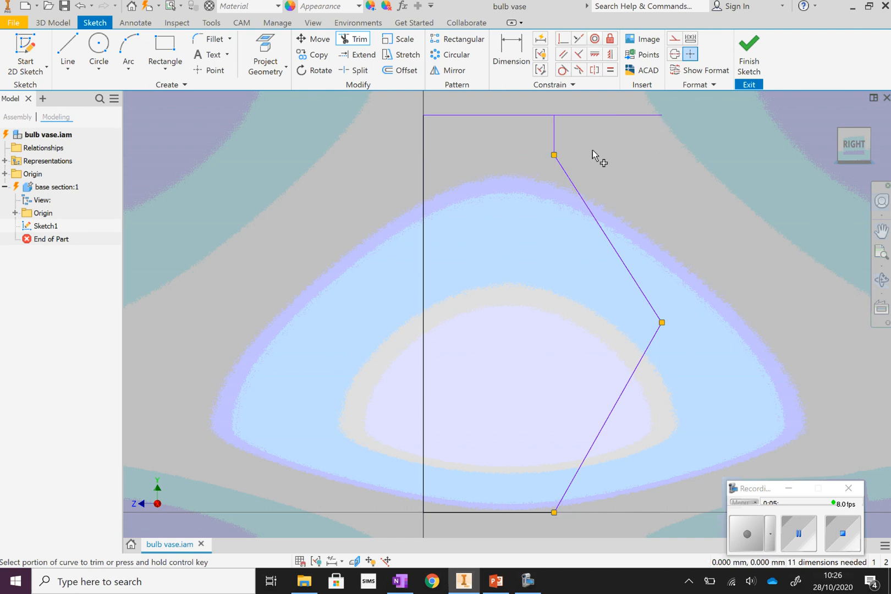
{"action": "left_click", "coordinate": [629, 116]}
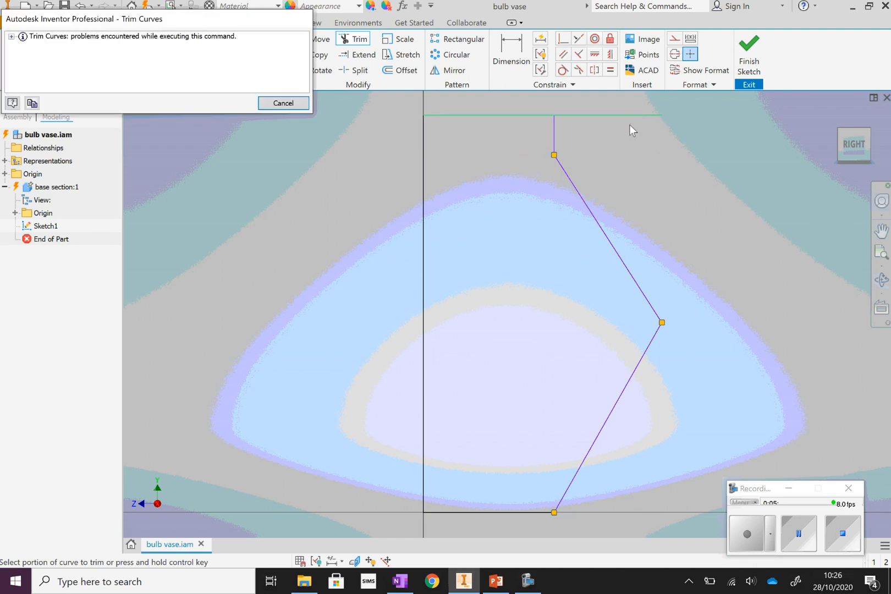
{"action": "left_click", "coordinate": [279, 103]}
{"action": "right_click", "coordinate": [690, 173]}
{"action": "left_click", "coordinate": [725, 174]}
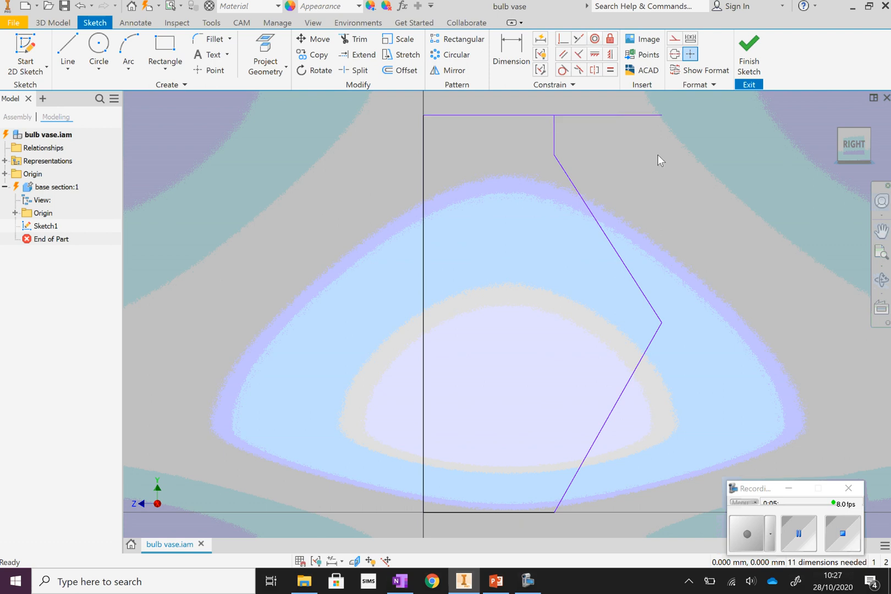
Finish the sketch and revolve the closed half-profile 360 degrees about its long vertical edge.
{"action": "left_click", "coordinate": [743, 82]}
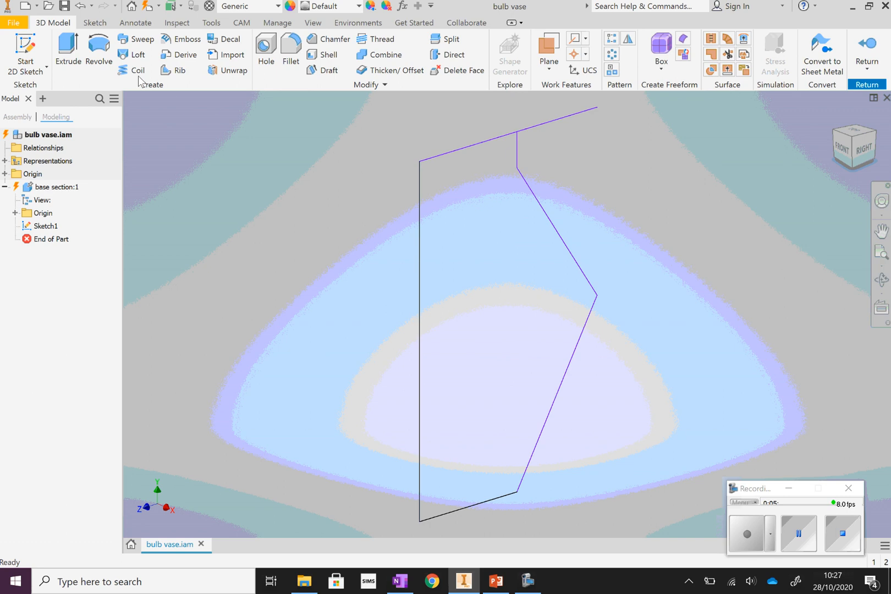
{"action": "left_click", "coordinate": [98, 51]}
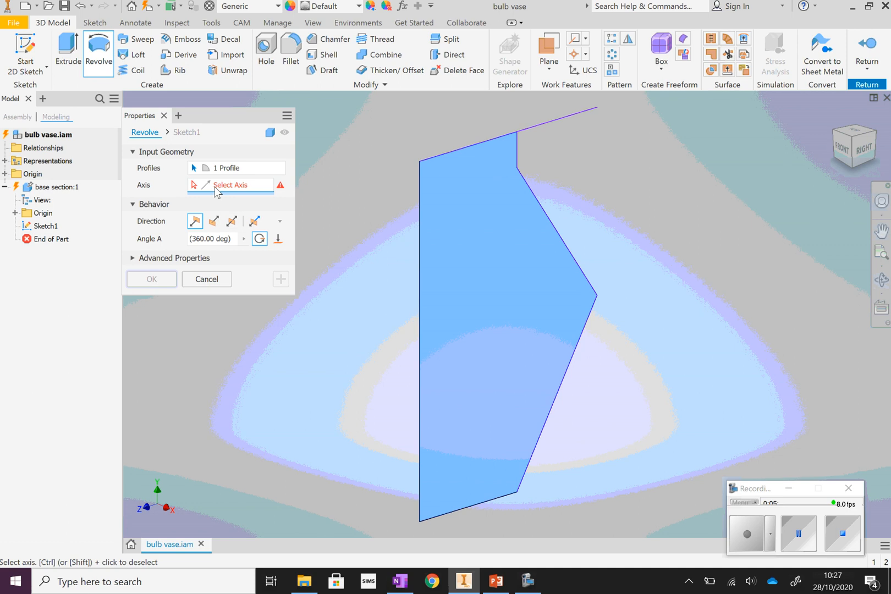
{"action": "left_click", "coordinate": [419, 287]}
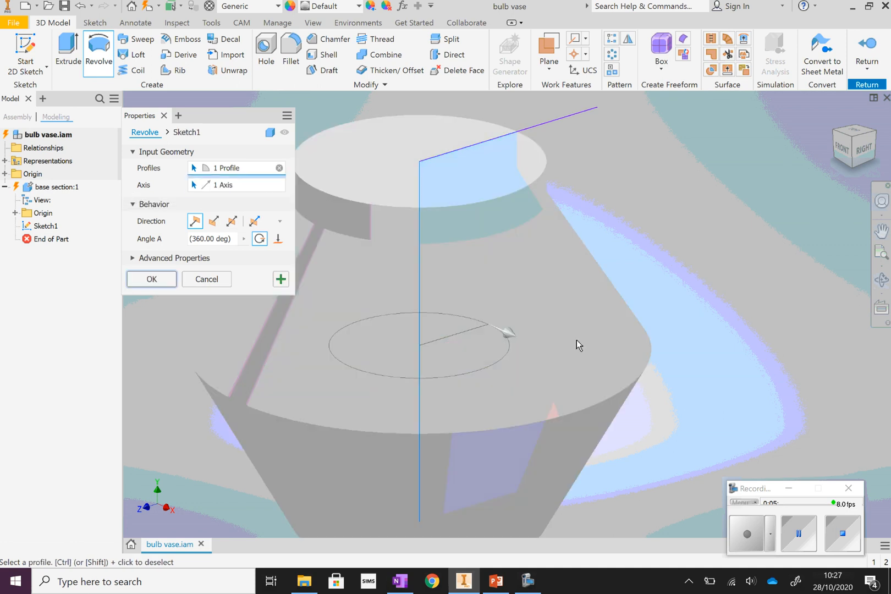
{"action": "left_click", "coordinate": [151, 279]}
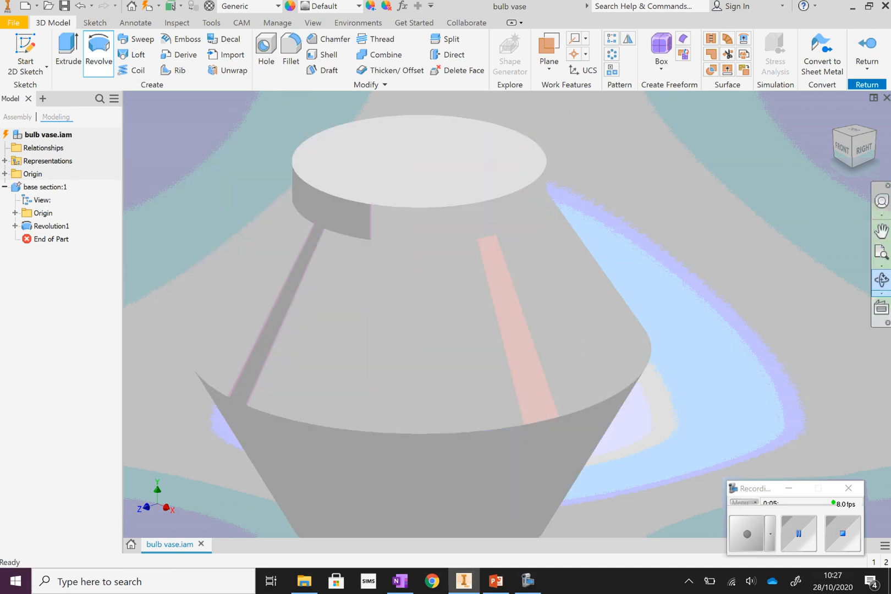
Inspect the whole revolved body, view the bulb vase photo on slide 2 in PowerPoint, and return to Inventor.
{"action": "left_click", "coordinate": [882, 254]}
{"action": "left_click", "coordinate": [882, 278]}
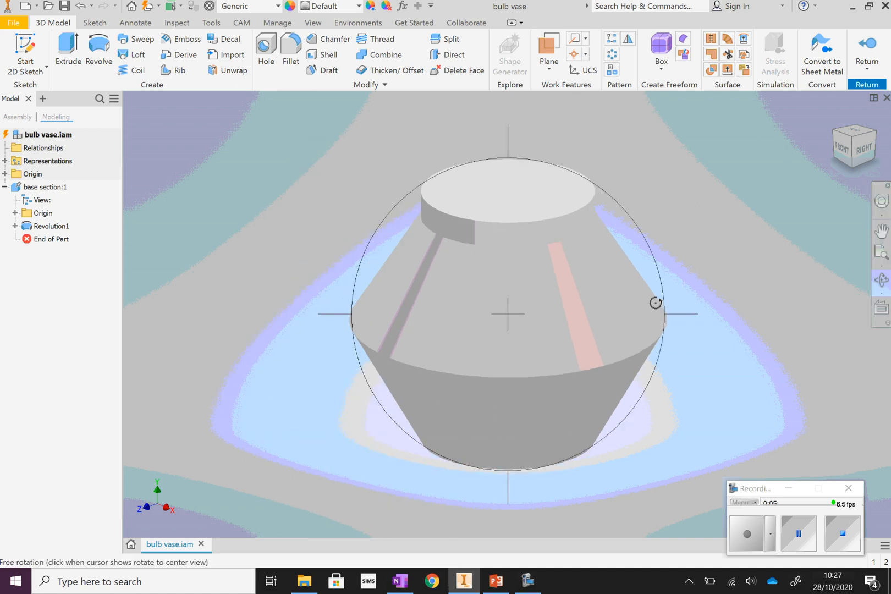
{"action": "left_click_drag", "start_coordinate": [568, 308], "coordinate": [595, 342]}
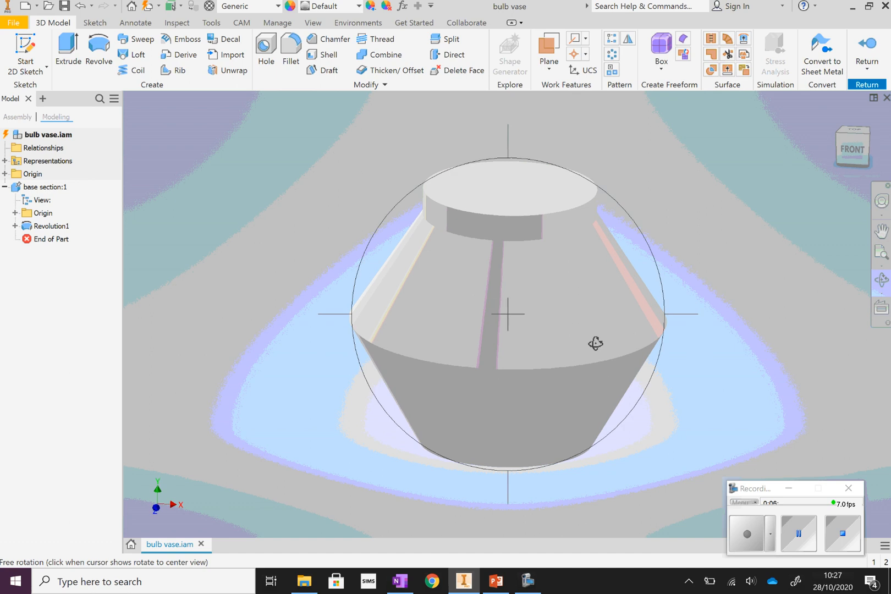
{"action": "left_click", "coordinate": [497, 579]}
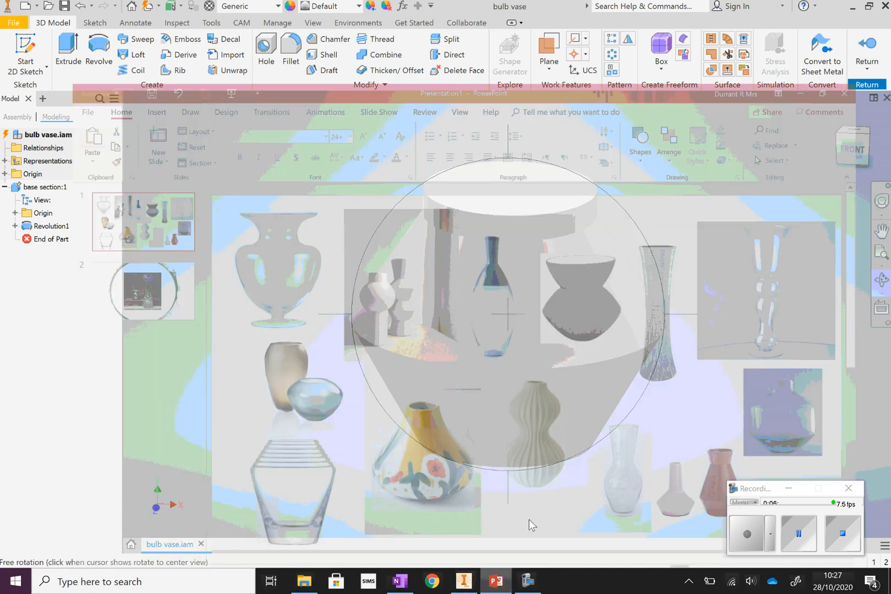
{"action": "scroll", "coordinate": [529, 483], "scroll_direction": "down", "scroll_amount": 1}
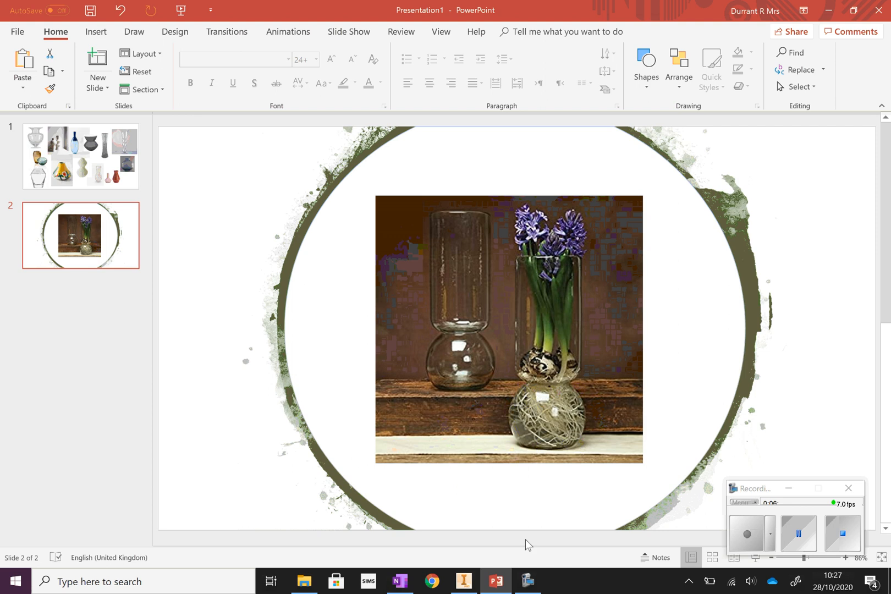
{"action": "left_click", "coordinate": [497, 581]}
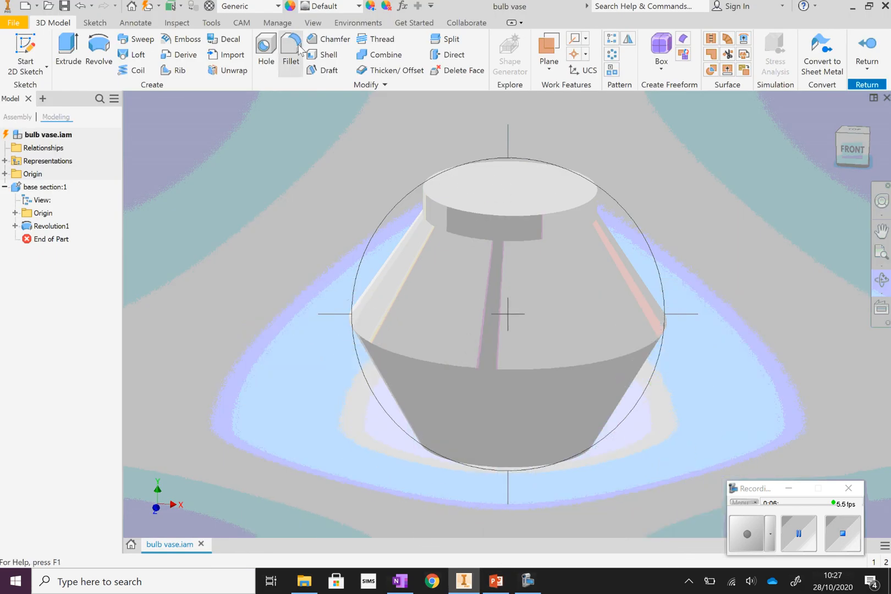
Shell the revolved body with a 3 mm wall thickness, removing the top face.
{"action": "left_click", "coordinate": [324, 55]}
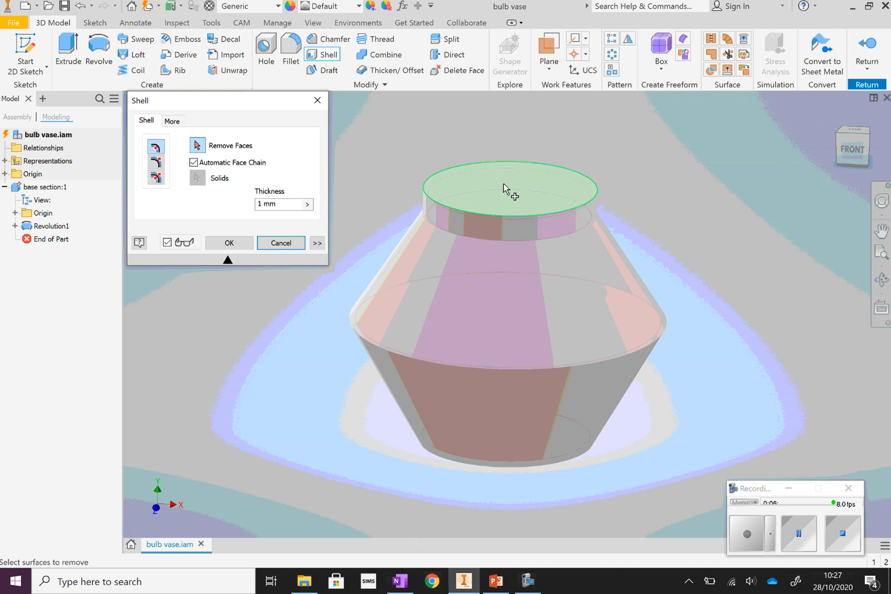
{"action": "left_click", "coordinate": [503, 187]}
{"action": "left_click", "coordinate": [260, 203]}
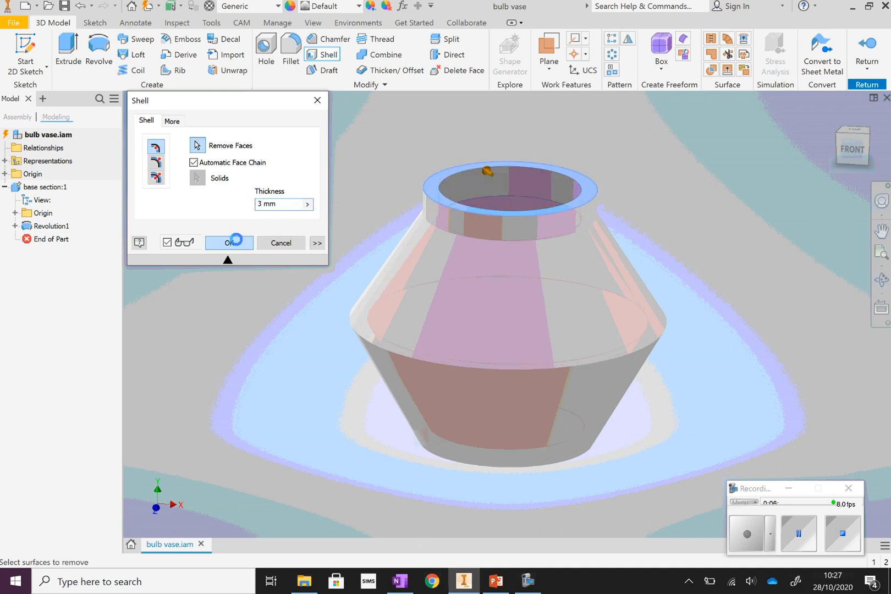
{"action": "left_click", "coordinate": [229, 242]}
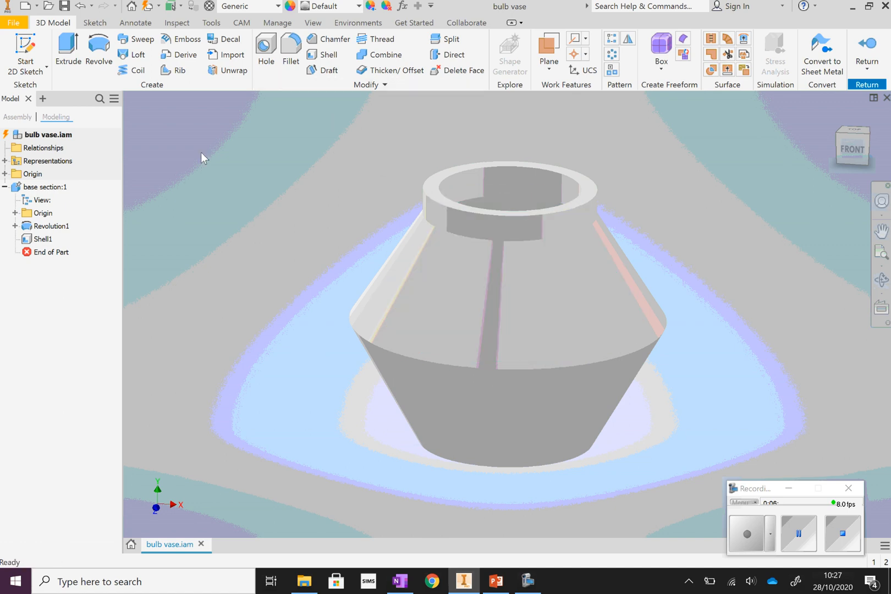
Apply the transparent Clear appearance in blue to the base section and inspect the vase from several sides.
{"action": "left_click", "coordinate": [358, 7]}
{"action": "scroll", "coordinate": [303, 75], "scroll_direction": "up", "scroll_amount": 3}
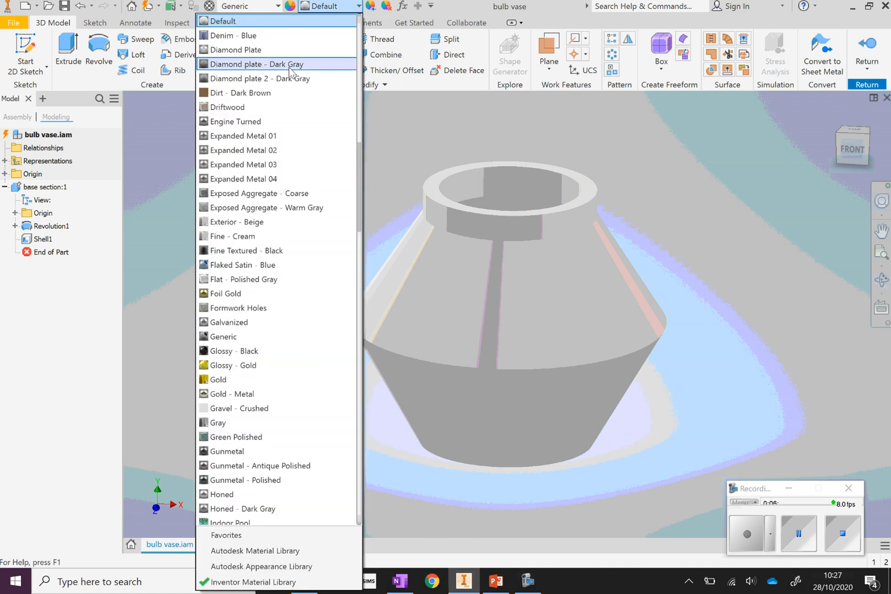
{"action": "left_click", "coordinate": [363, 200]}
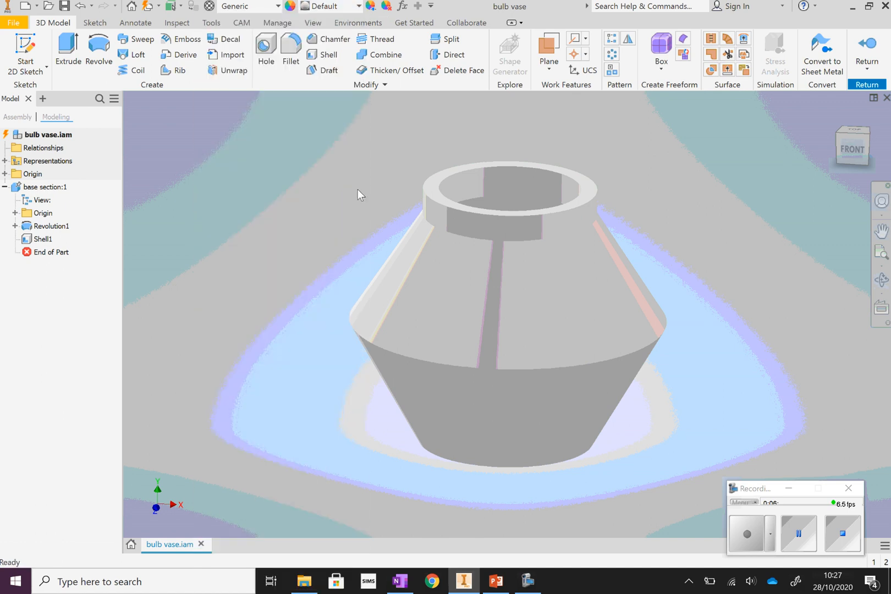
{"action": "left_click", "coordinate": [358, 6]}
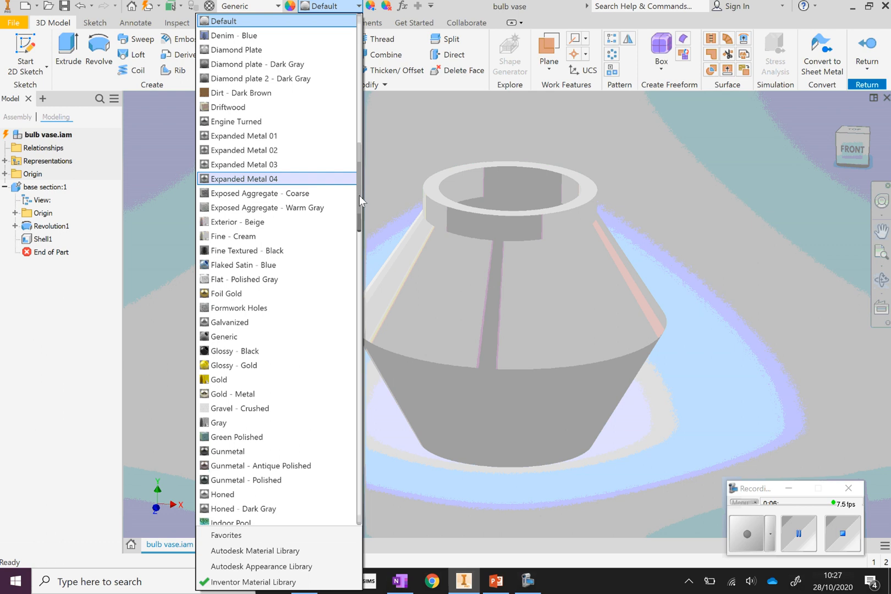
{"action": "left_click_drag", "start_coordinate": [360, 194], "coordinate": [367, 132]}
{"action": "left_click", "coordinate": [234, 178]}
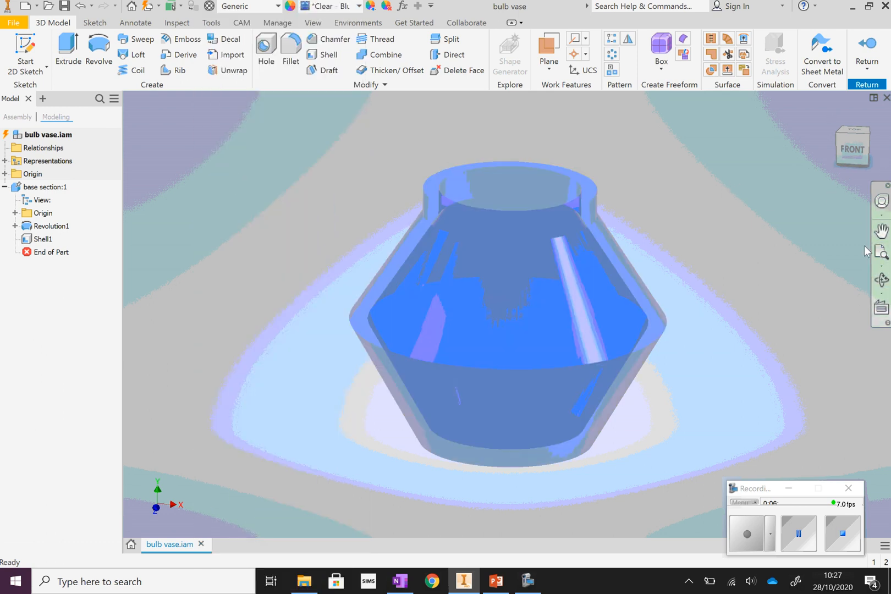
{"action": "left_click", "coordinate": [882, 280]}
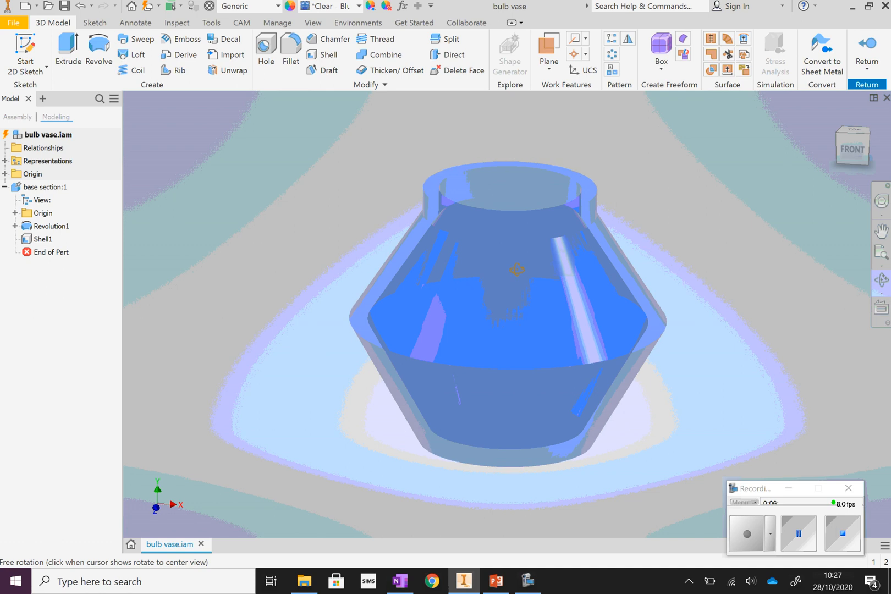
{"action": "left_click_drag", "start_coordinate": [515, 277], "coordinate": [424, 302]}
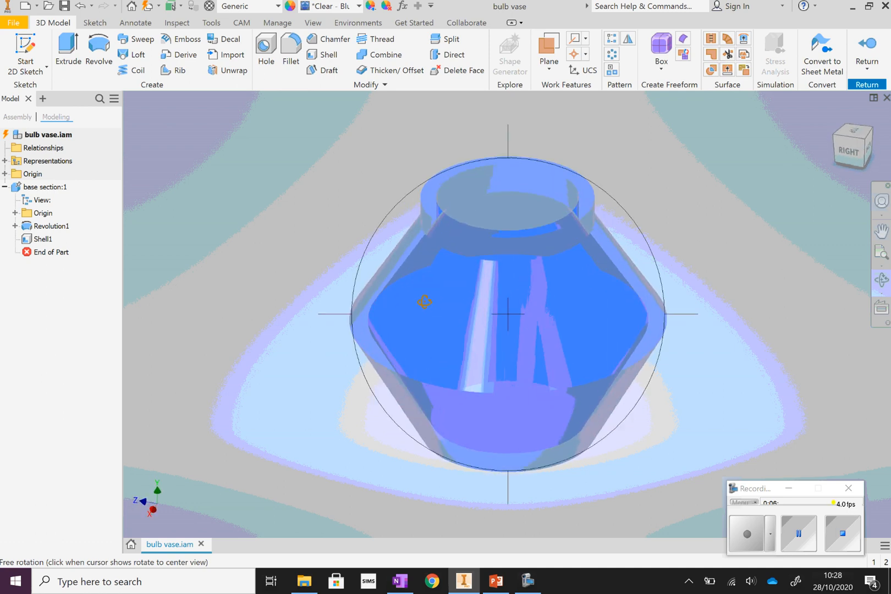
{"action": "right_click", "coordinate": [760, 145]}
{"action": "key", "text": "Escape"}
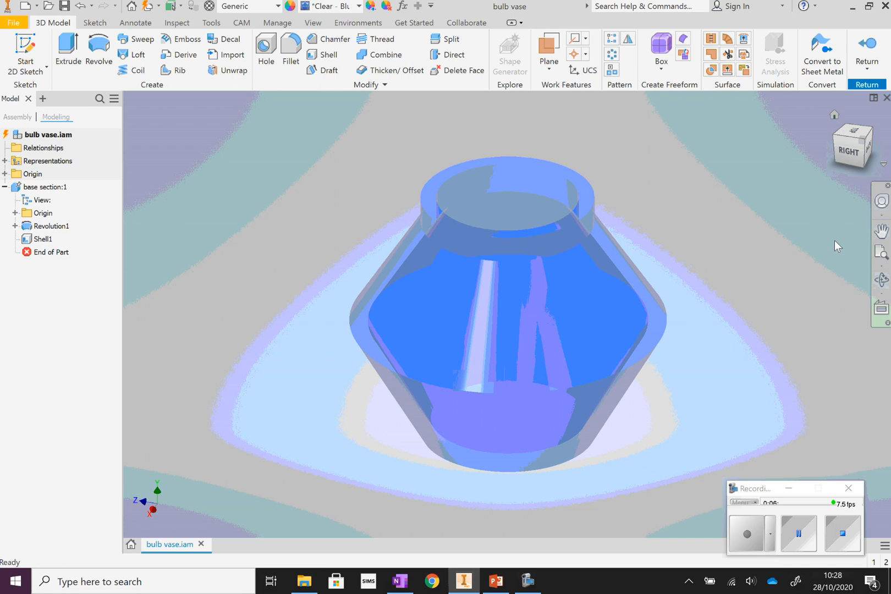
{"action": "left_click", "coordinate": [799, 534]}
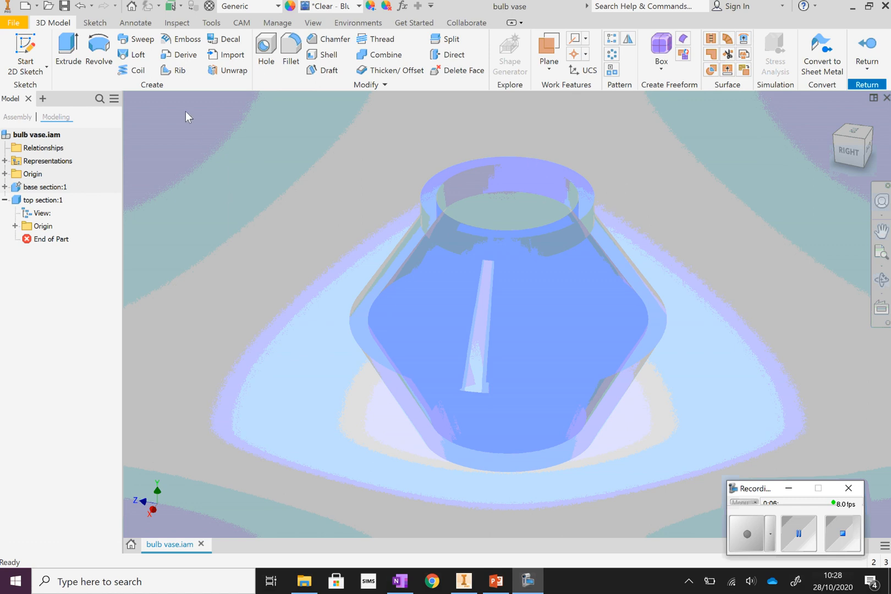
{"action": "left_click", "coordinate": [43, 200]}
{"action": "left_click", "coordinate": [201, 194]}
Start a 2D sketch for the top section on the flat rim face of the base section's neck.
{"action": "left_click", "coordinate": [27, 51]}
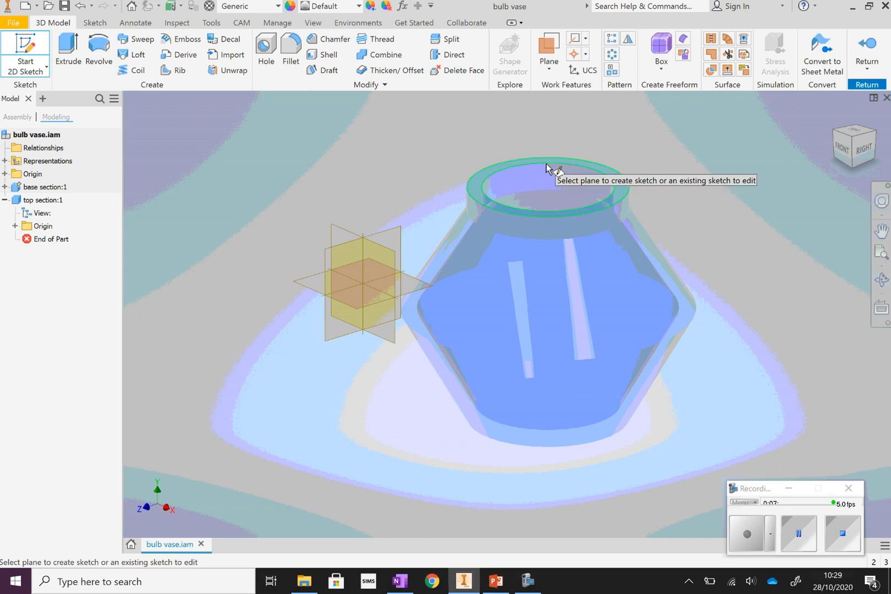
{"action": "left_click", "coordinate": [478, 193]}
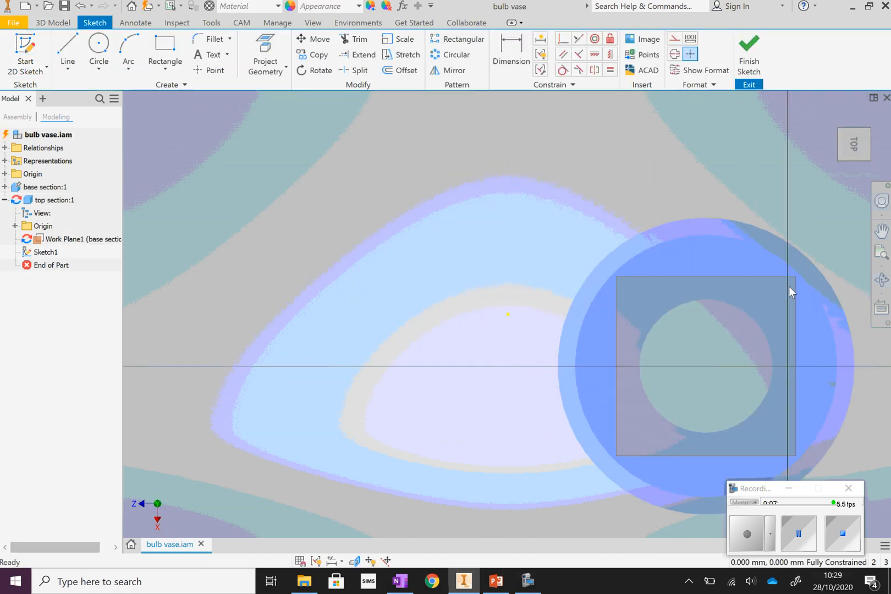
{"action": "left_click", "coordinate": [882, 280]}
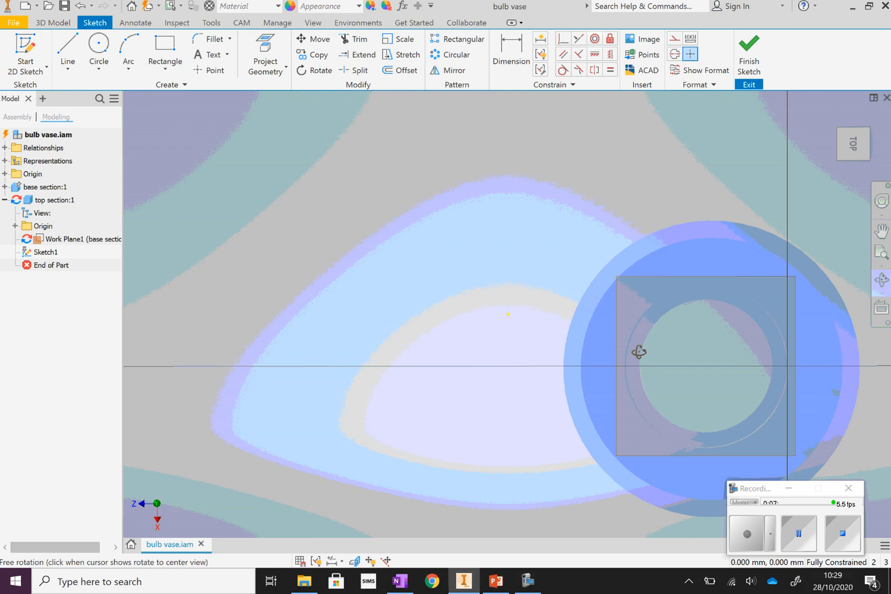
{"action": "left_click_drag", "start_coordinate": [639, 352], "coordinate": [641, 306]}
{"action": "right_click", "coordinate": [561, 266]}
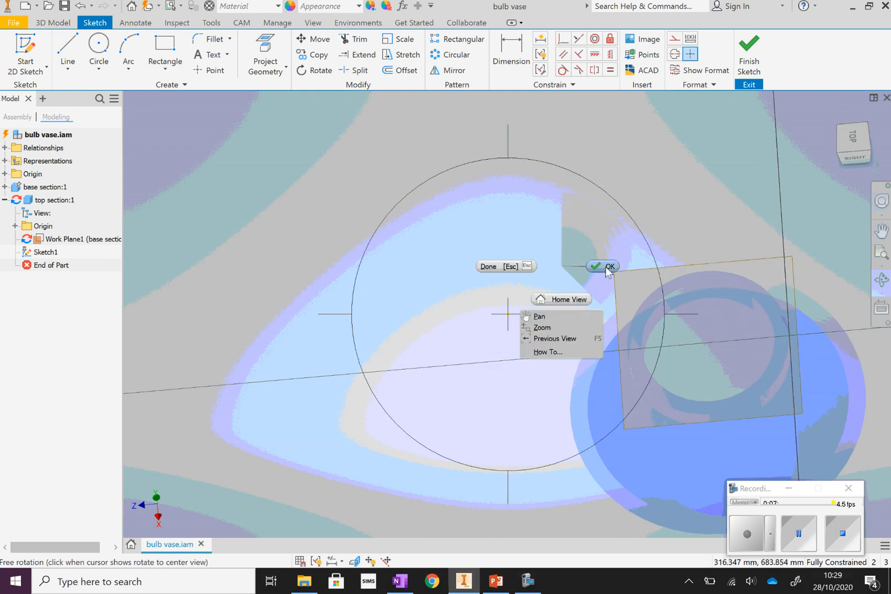
{"action": "left_click", "coordinate": [606, 267]}
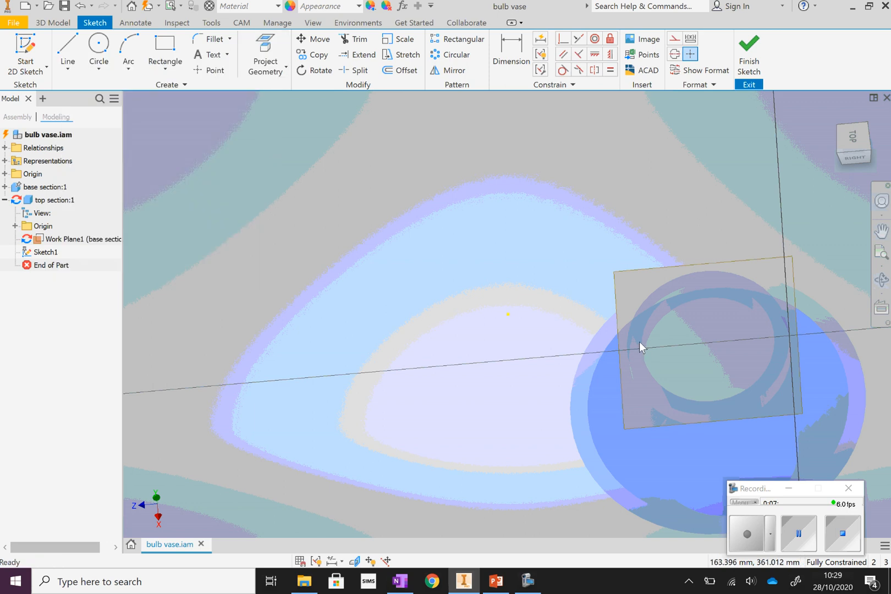
Project the inner circular edge of the base section's neck into the sketch.
{"action": "left_click", "coordinate": [265, 49]}
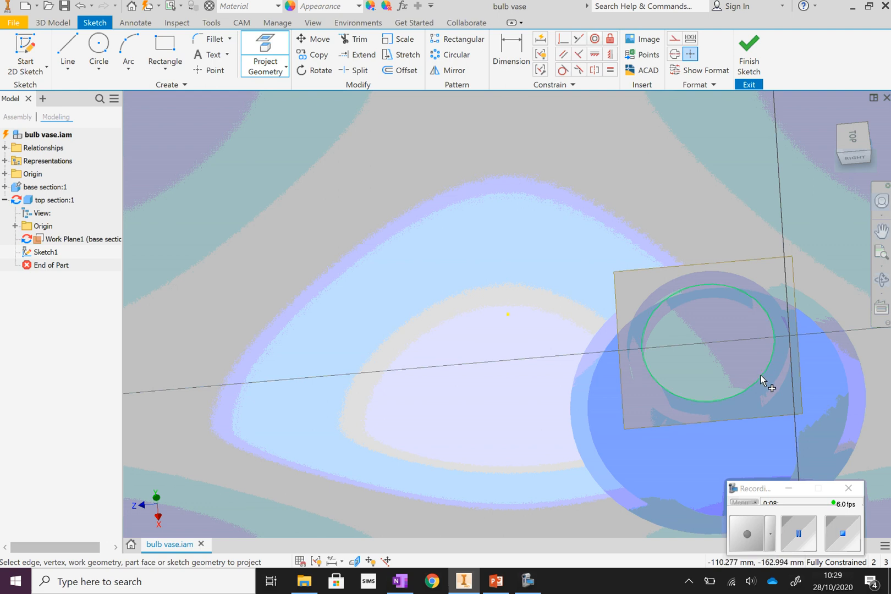
{"action": "left_click", "coordinate": [882, 279]}
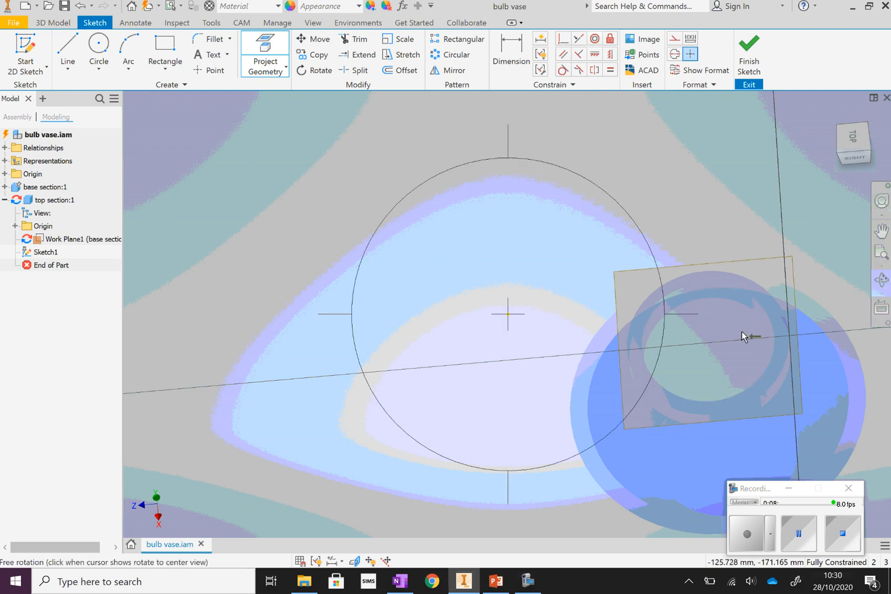
{"action": "left_click_drag", "start_coordinate": [652, 347], "coordinate": [540, 284]}
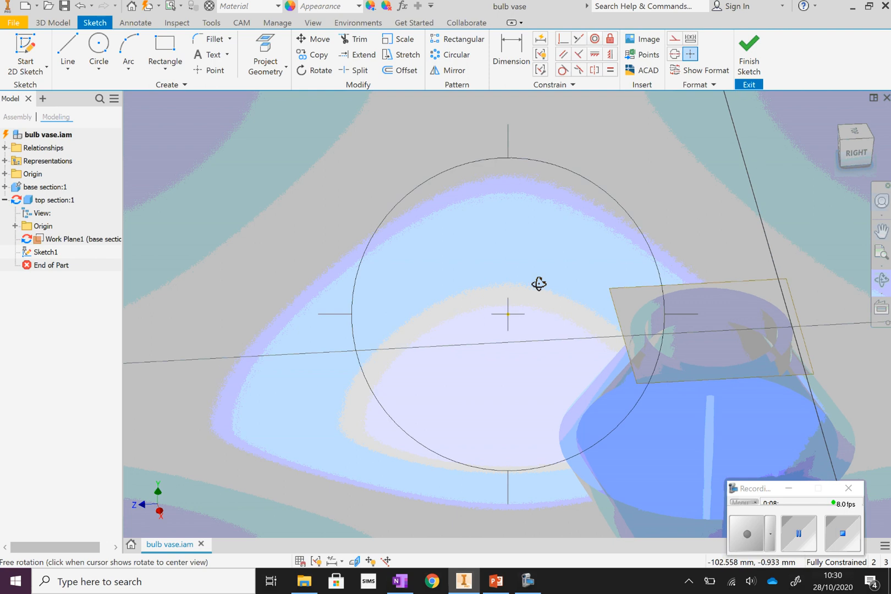
{"action": "right_click", "coordinate": [520, 278]}
{"action": "left_click", "coordinate": [570, 273]}
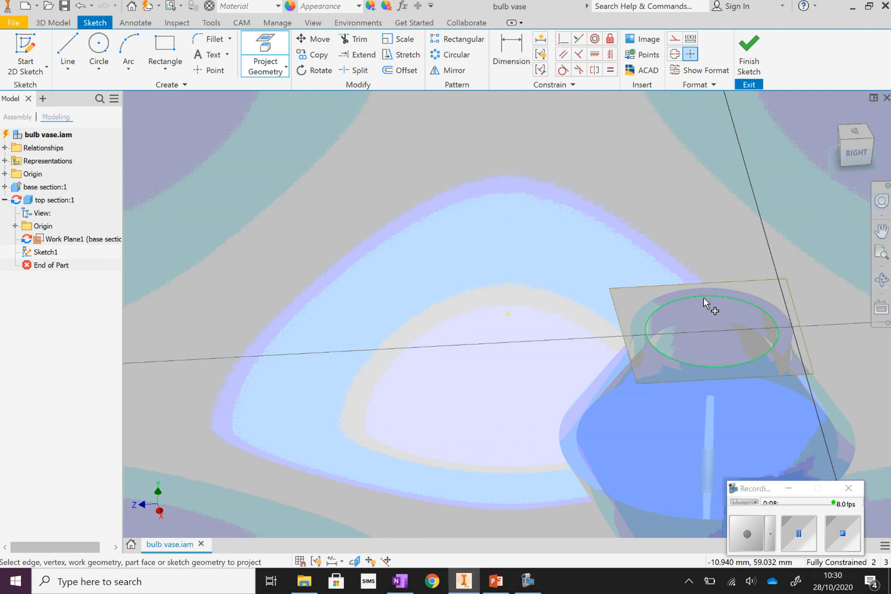
{"action": "left_click", "coordinate": [704, 297]}
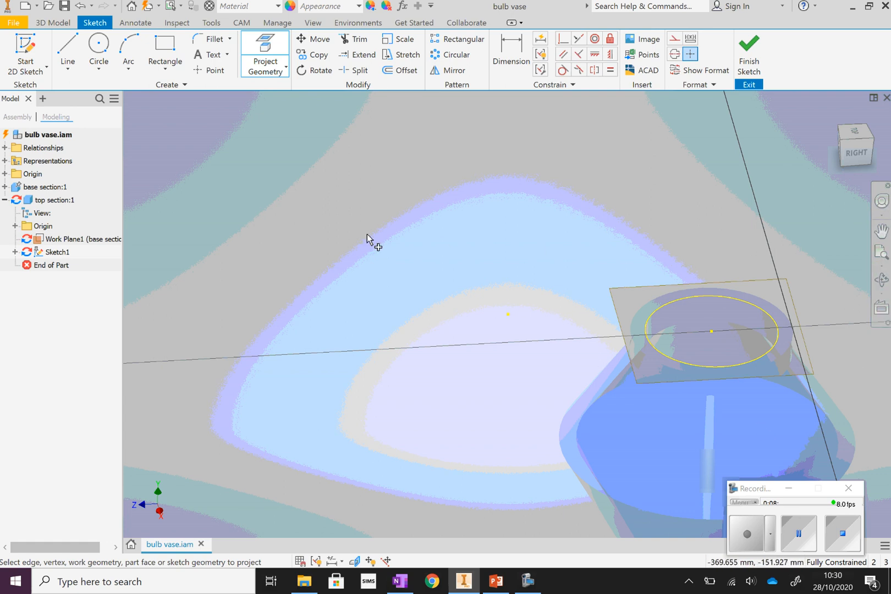
Draw a 60 mm diameter circle concentric with the projected neck opening and finish the sketch.
{"action": "left_click", "coordinate": [99, 47]}
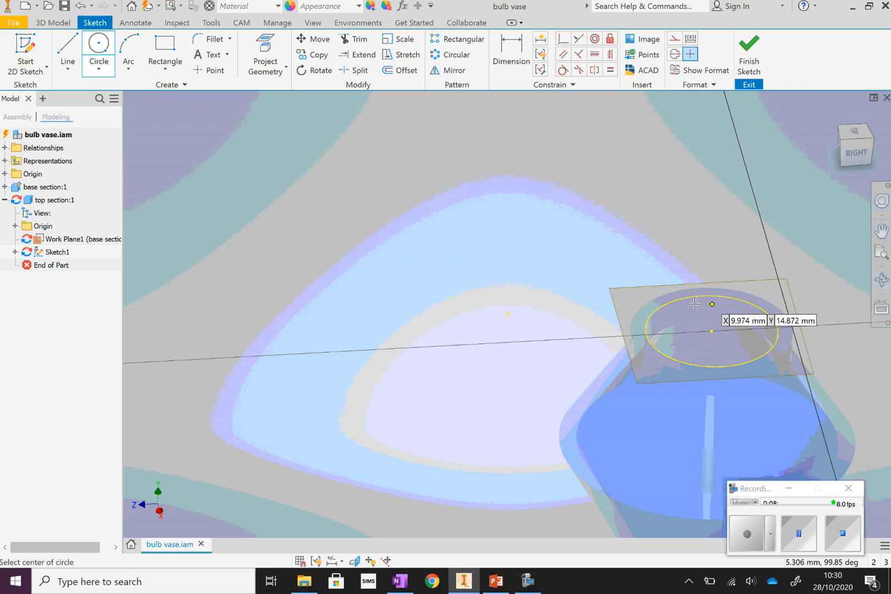
{"action": "left_click", "coordinate": [711, 330]}
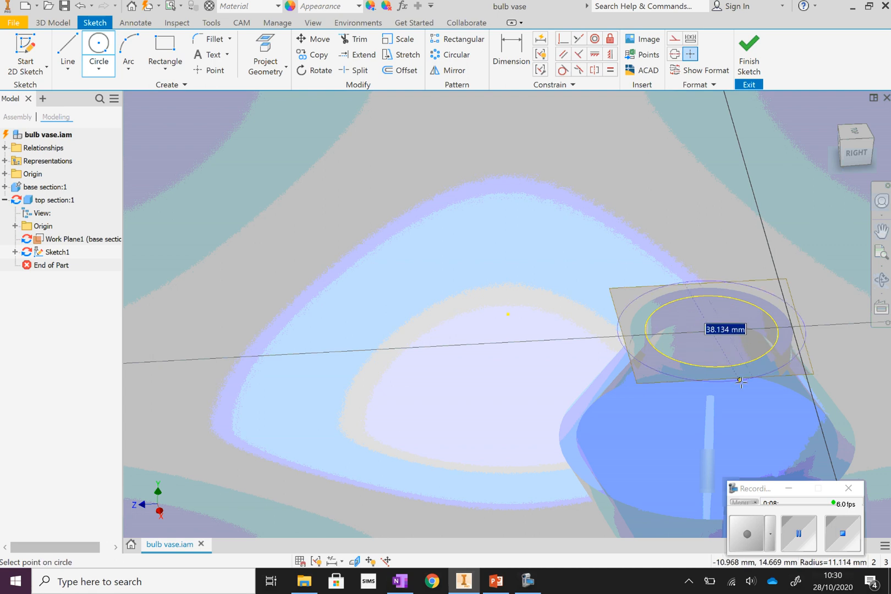
{"action": "type", "text": "6"}
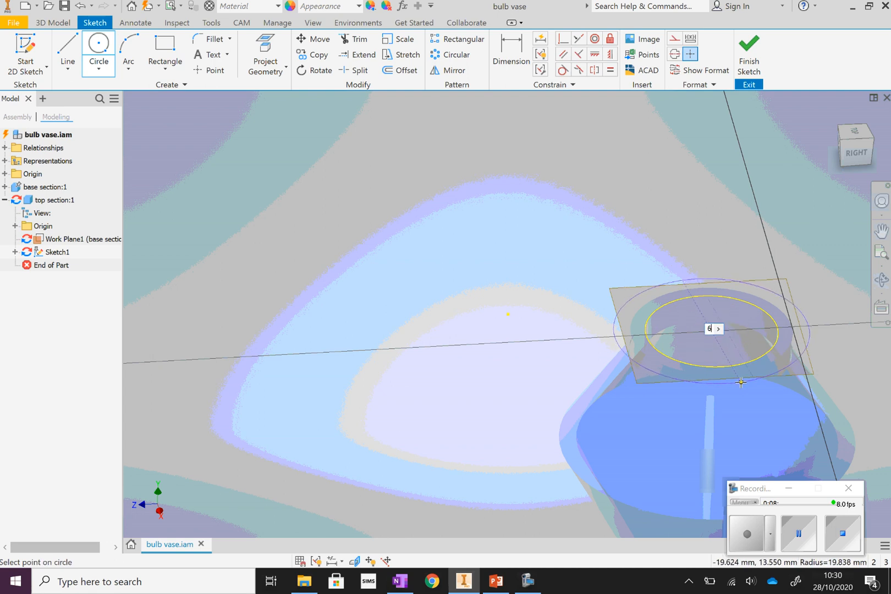
{"action": "type", "text": "mm"}
{"action": "key", "text": "Return"}
{"action": "right_click", "coordinate": [686, 163]}
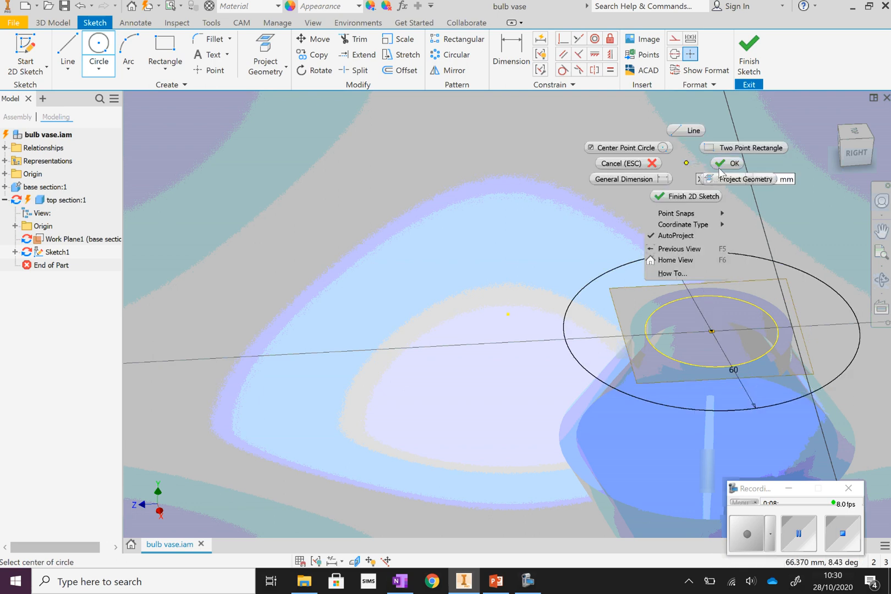
{"action": "left_click", "coordinate": [726, 164]}
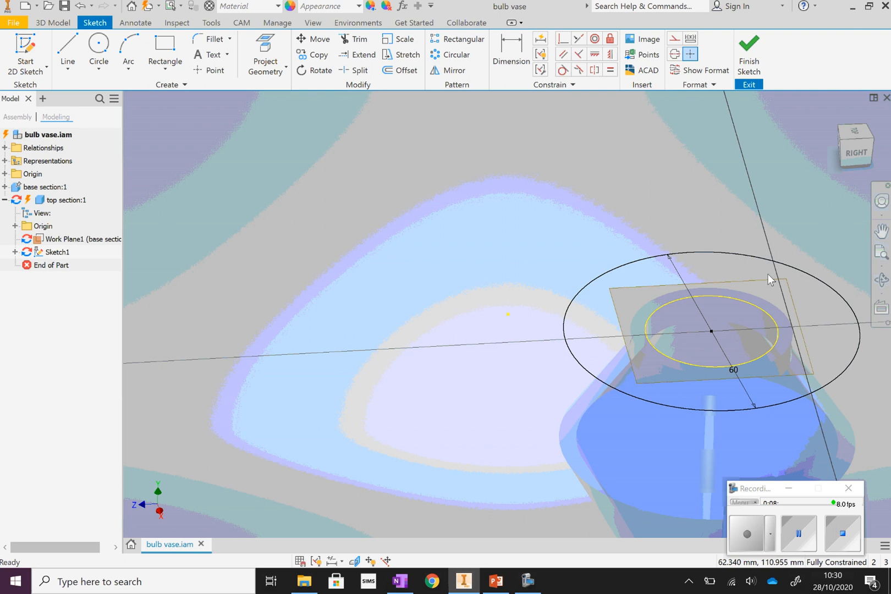
{"action": "left_click", "coordinate": [810, 360]}
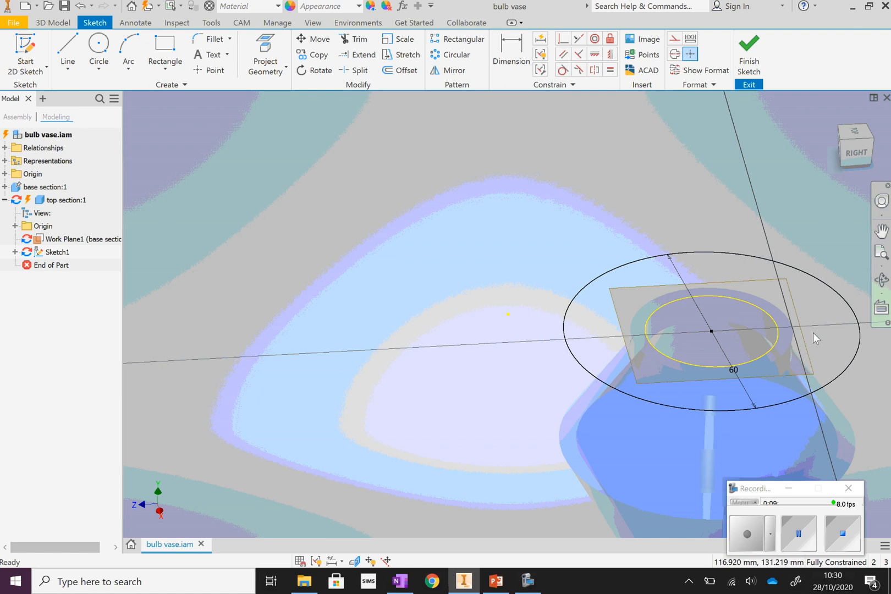
{"action": "left_click", "coordinate": [746, 66]}
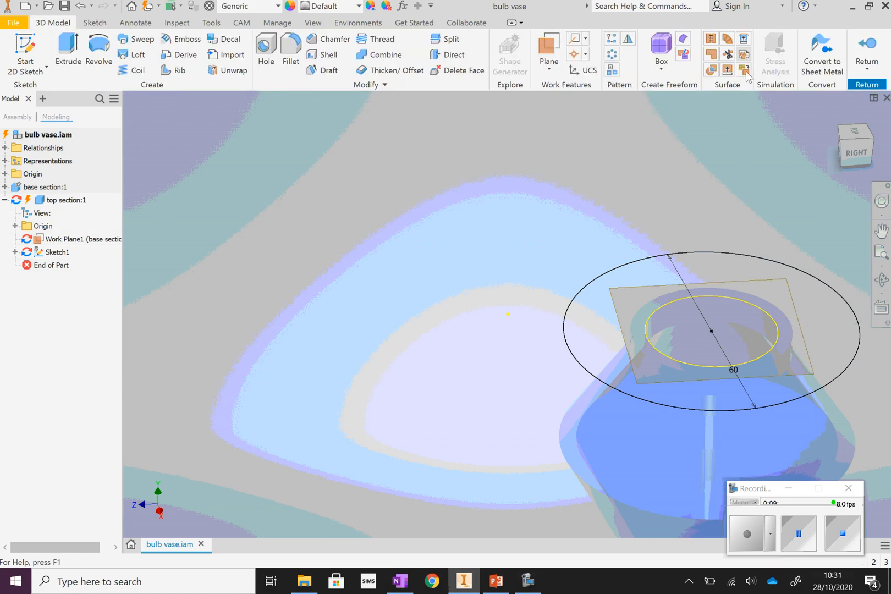
Extrude the ring between the projected neck edge and the 60 mm circle upward by 3 mm.
{"action": "left_click", "coordinate": [68, 52]}
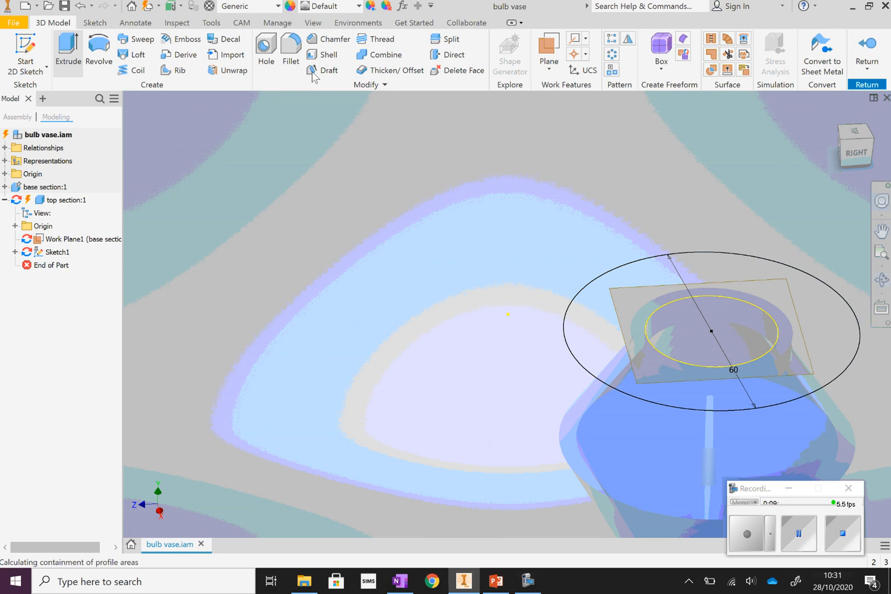
{"action": "left_click", "coordinate": [780, 277]}
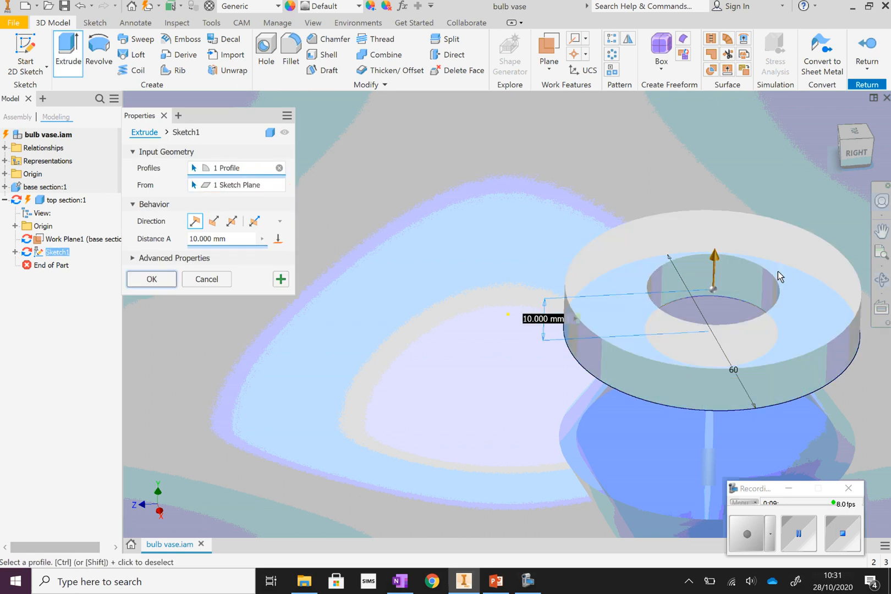
{"action": "left_click", "coordinate": [191, 238]}
{"action": "key", "text": "Delete"}
{"action": "type", "text": "3"}
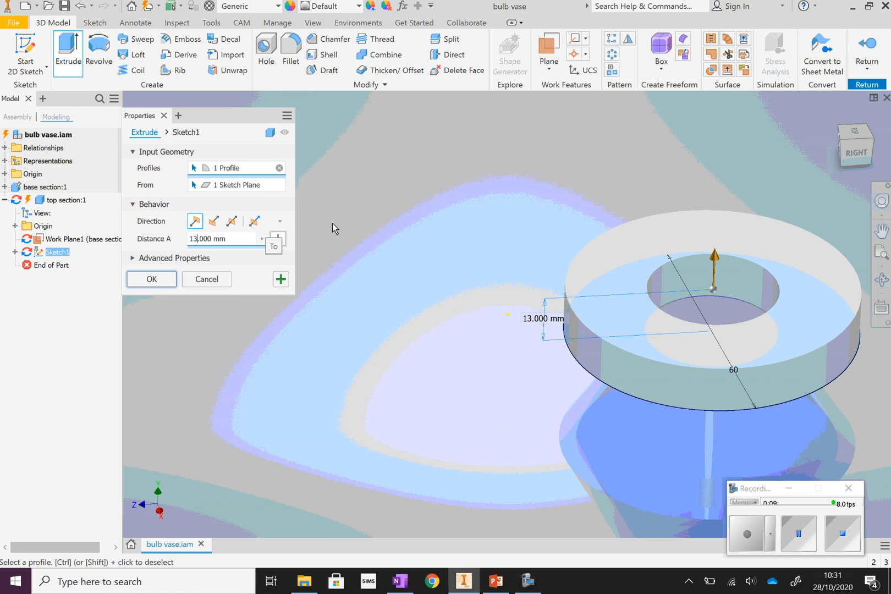
{"action": "key", "text": "BackSpace"}
{"action": "key", "text": "BackSpace"}
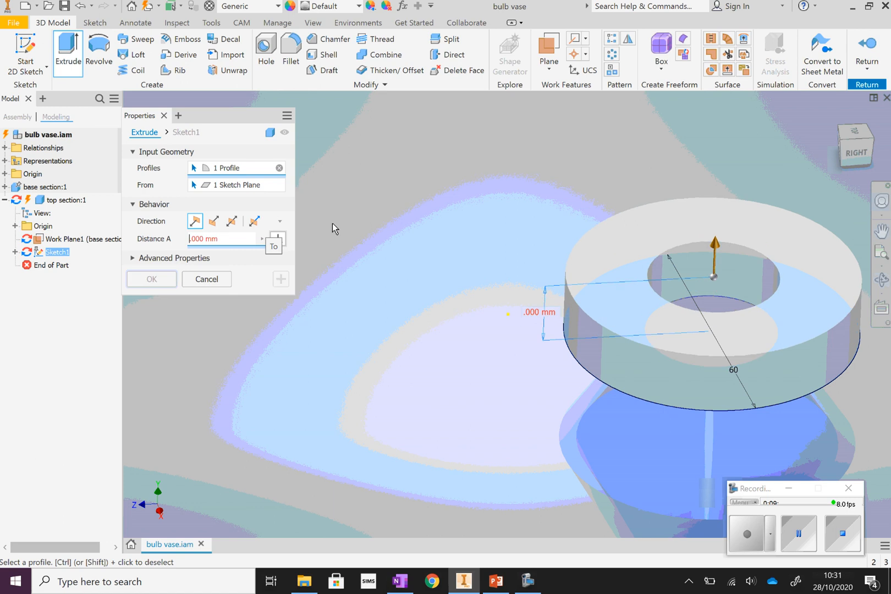
{"action": "type", "text": "3"}
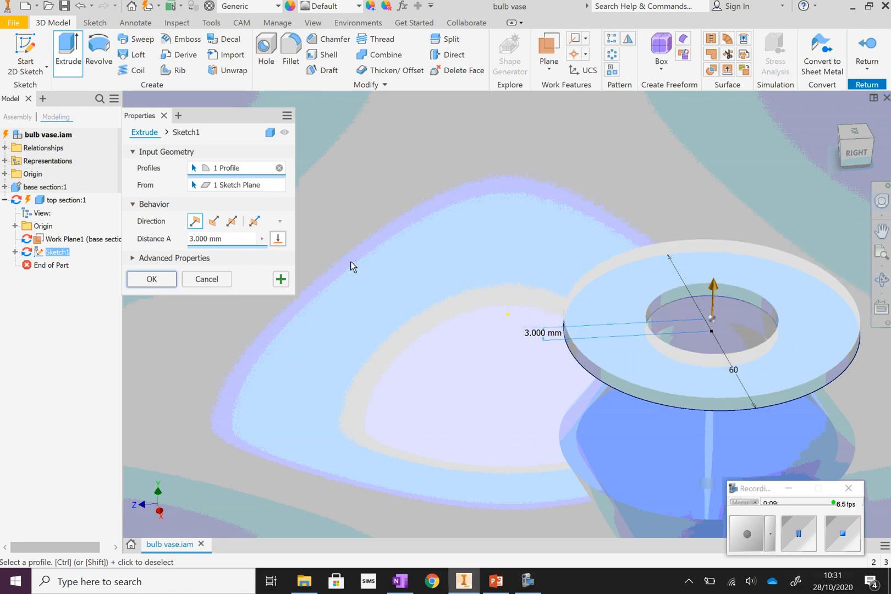
{"action": "left_click", "coordinate": [157, 280]}
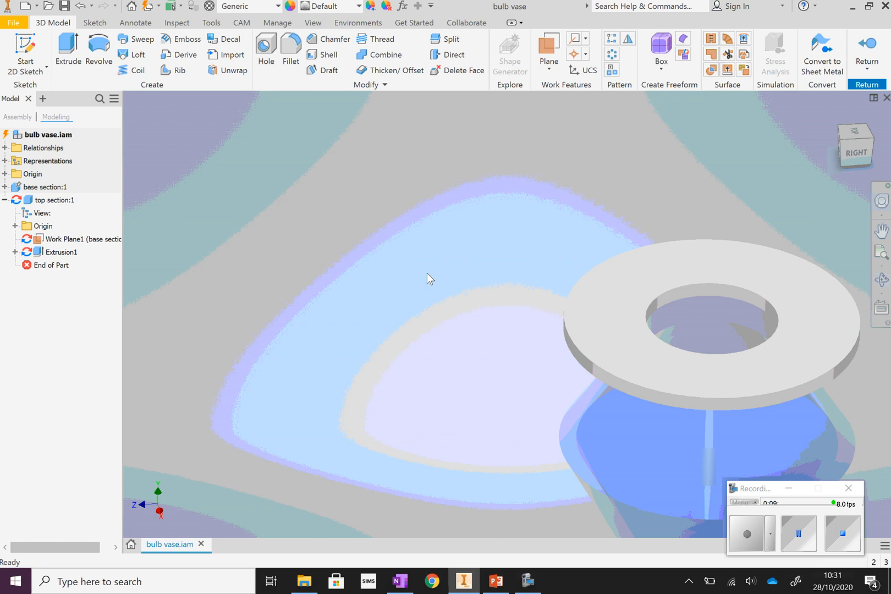
Start a sketch on the top face of the flat ring and project the edge of its central hole.
{"action": "left_click", "coordinate": [880, 280]}
{"action": "left_click_drag", "start_coordinate": [588, 354], "coordinate": [550, 356]}
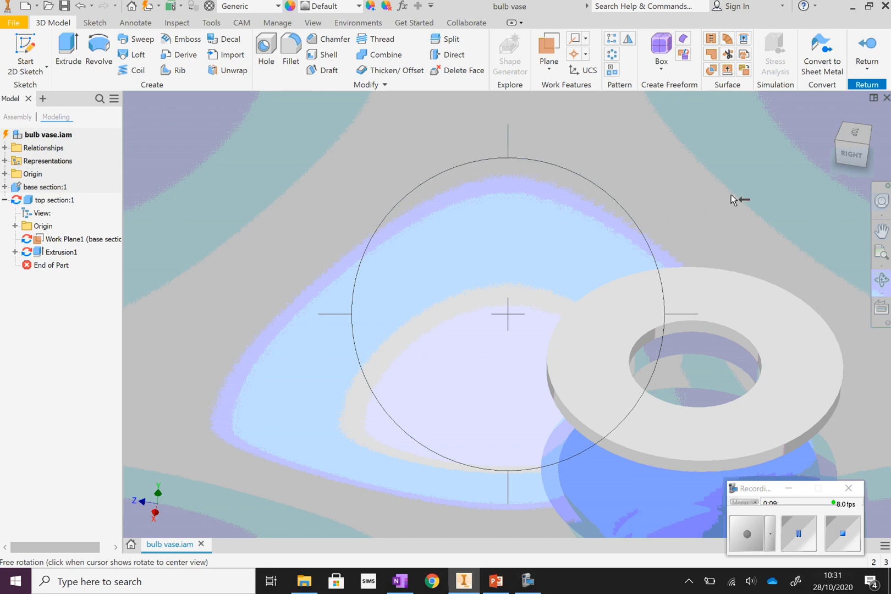
{"action": "key", "text": "Escape"}
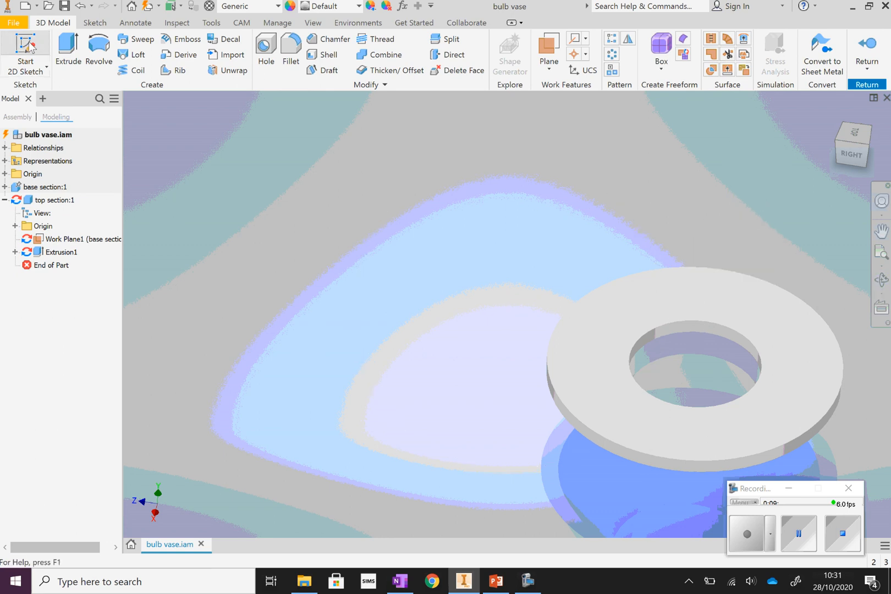
{"action": "left_click", "coordinate": [46, 50]}
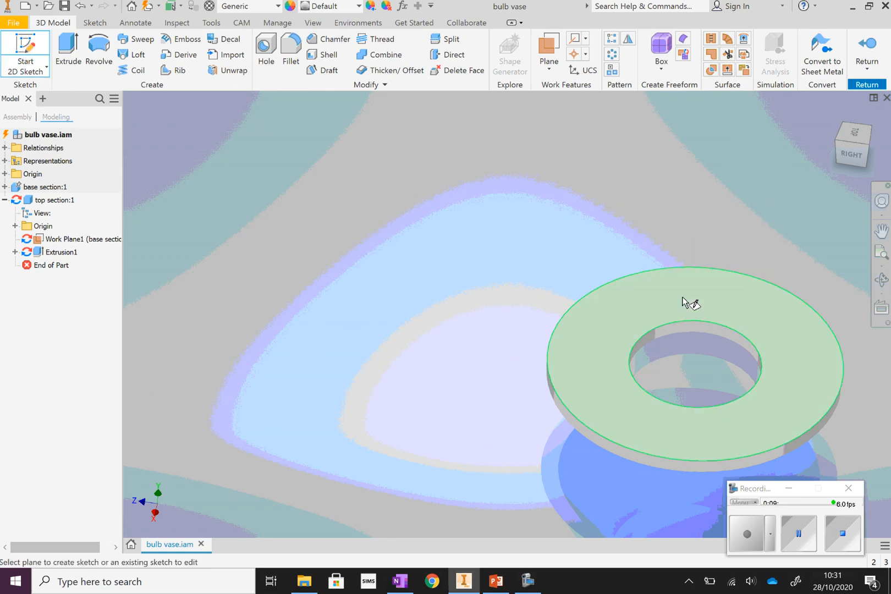
{"action": "left_click", "coordinate": [764, 323]}
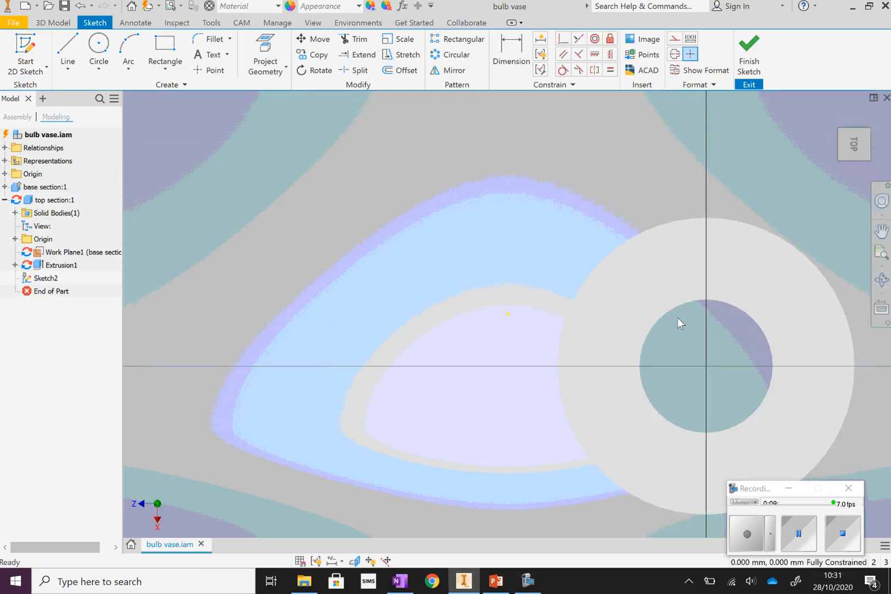
{"action": "left_click", "coordinate": [269, 71]}
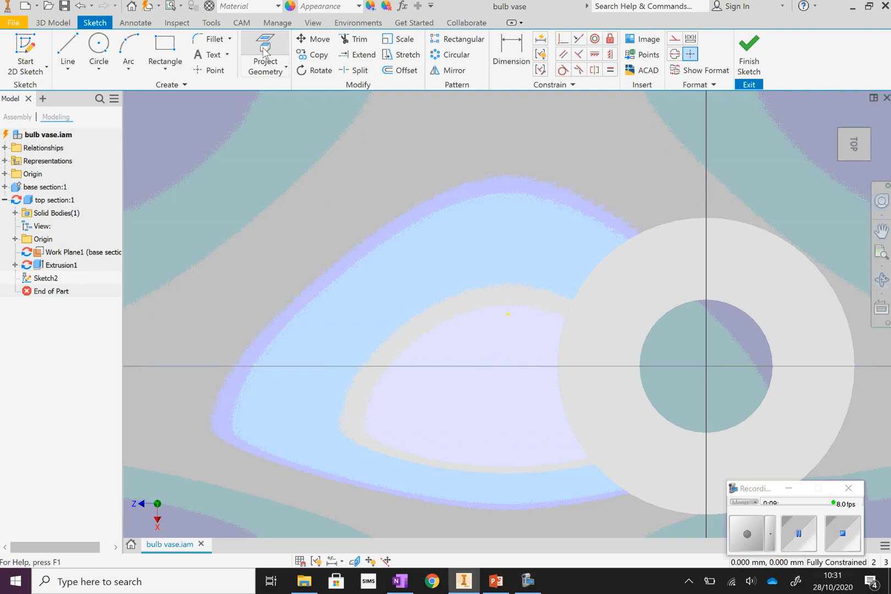
{"action": "left_click", "coordinate": [672, 312]}
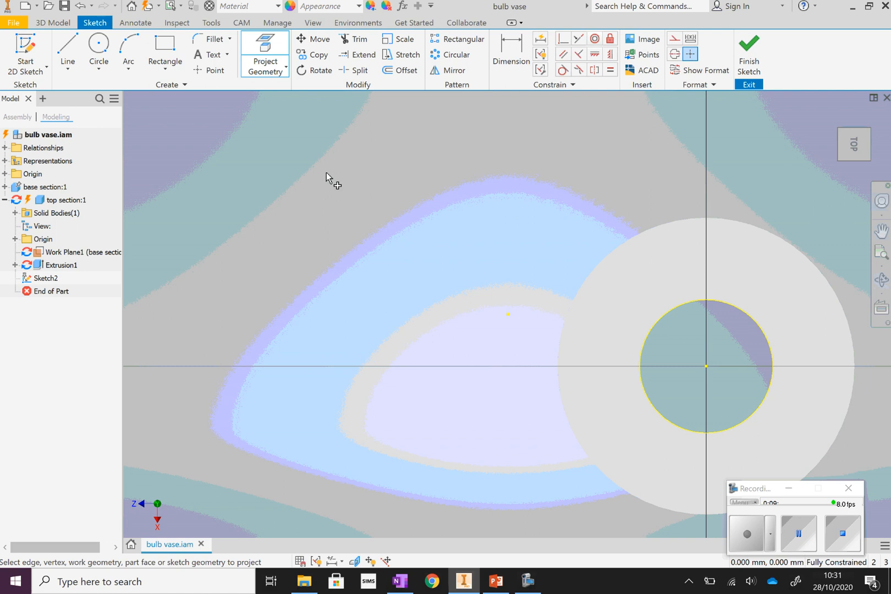
Offset the projected hole edge 3 mm inward and finish the sketch.
{"action": "left_click", "coordinate": [400, 75]}
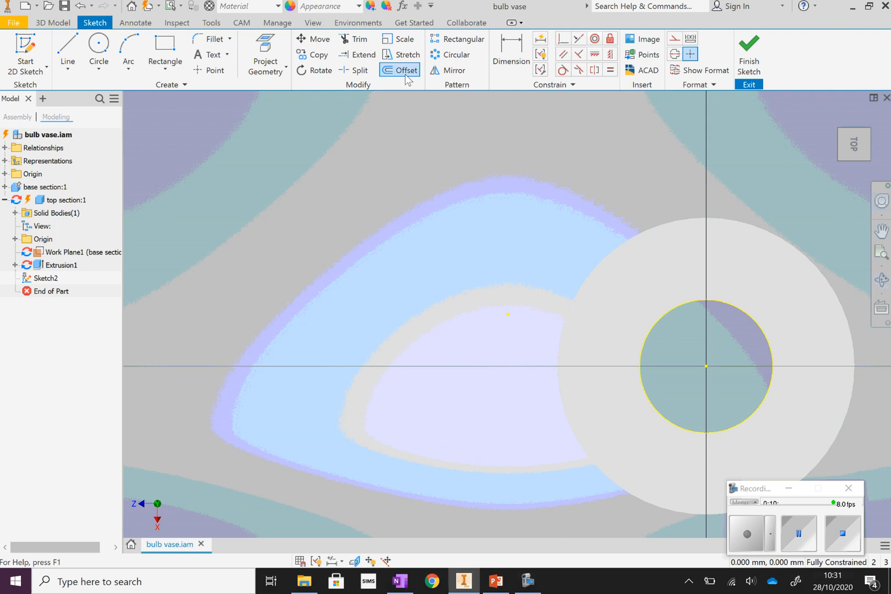
{"action": "left_click", "coordinate": [669, 311]}
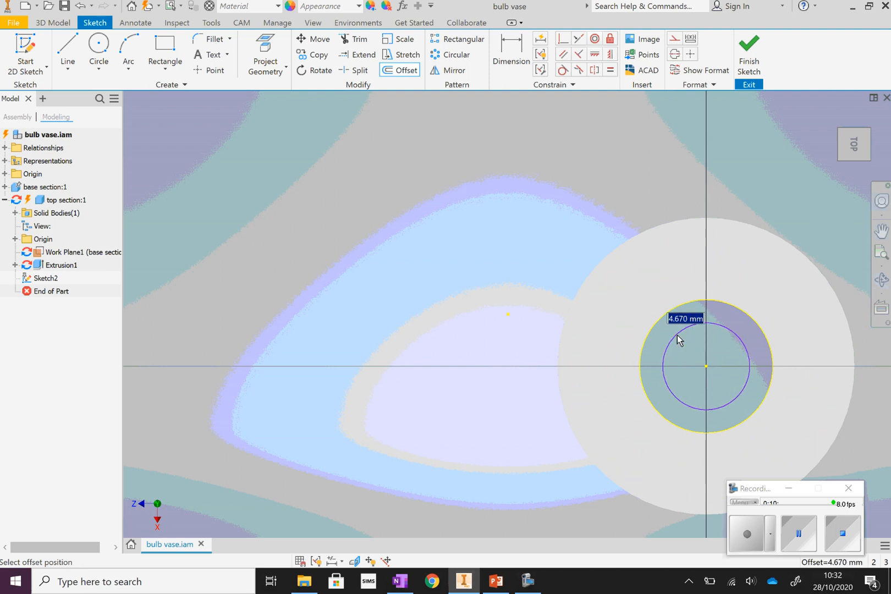
{"action": "type", "text": "n"}
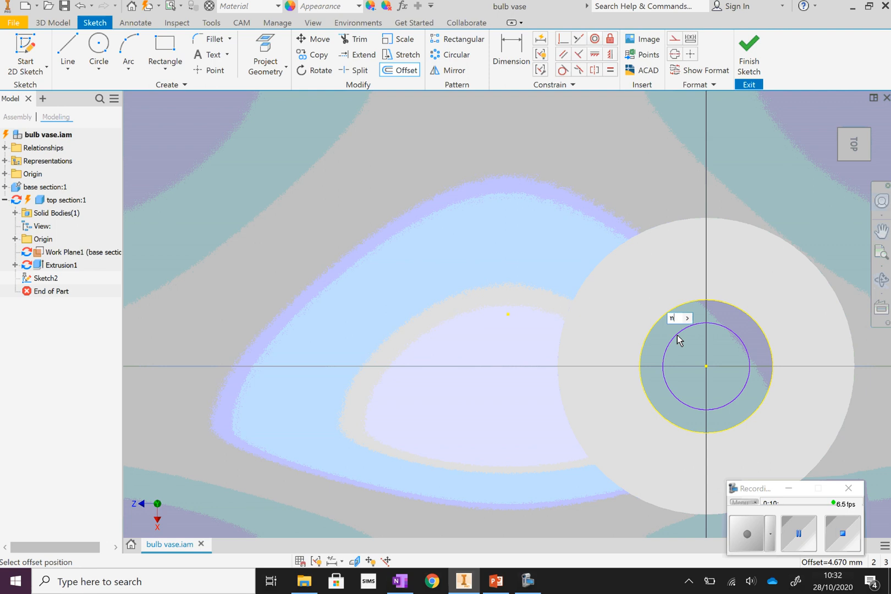
{"action": "key", "text": "Return"}
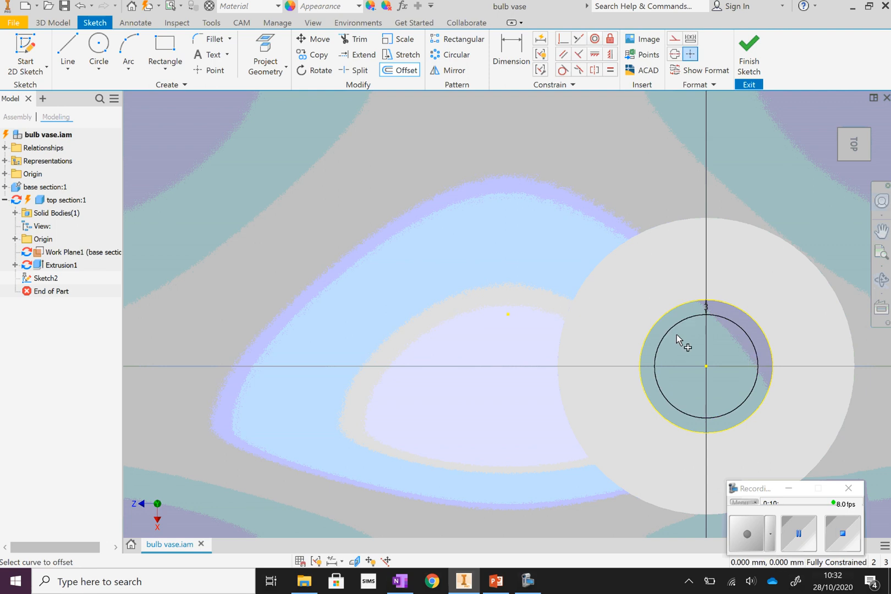
{"action": "right_click", "coordinate": [770, 149]}
{"action": "left_click", "coordinate": [802, 152]}
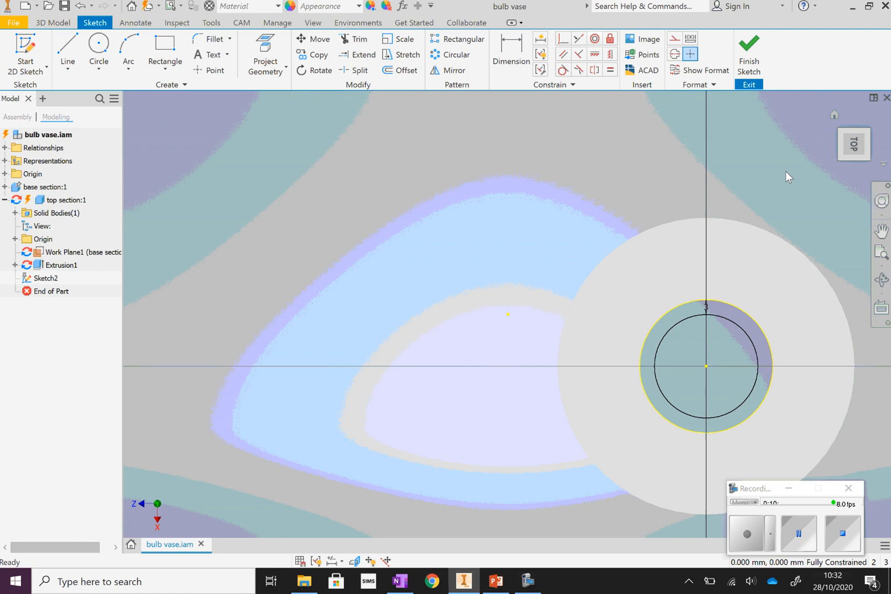
{"action": "left_click", "coordinate": [755, 65]}
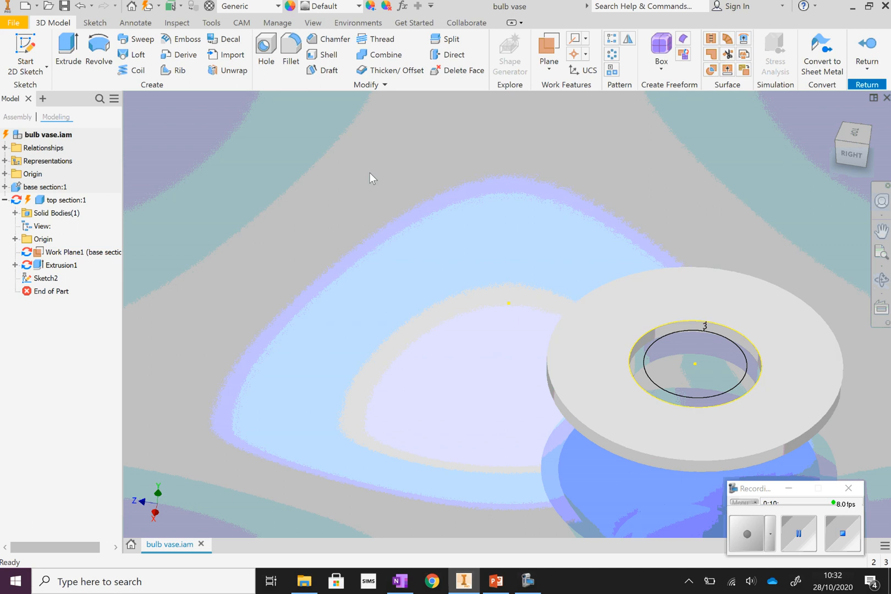
Extrude the 3 mm wide ring between the projected hole edge and its inner offset circle downward by 5 mm, joined to the flat ring.
{"action": "left_click", "coordinate": [67, 48]}
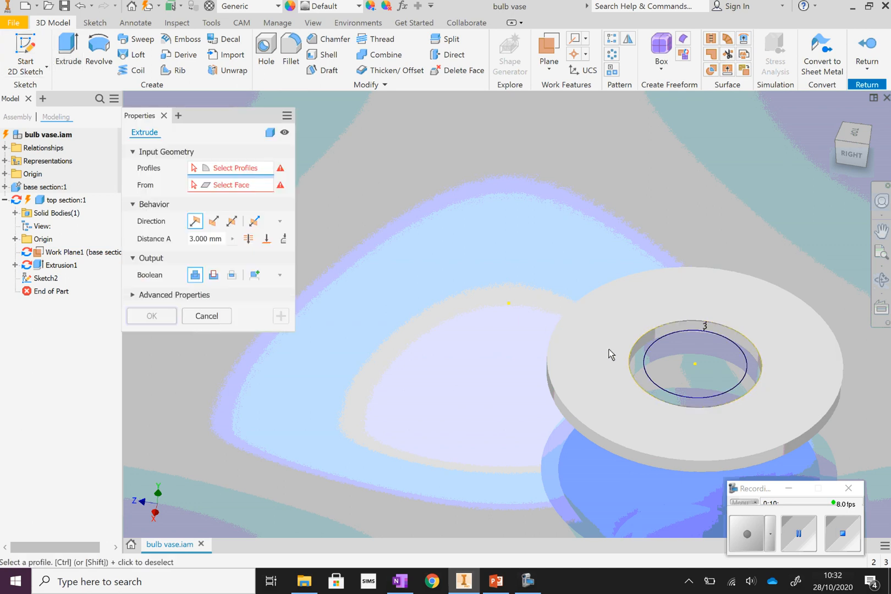
{"action": "left_click", "coordinate": [882, 279]}
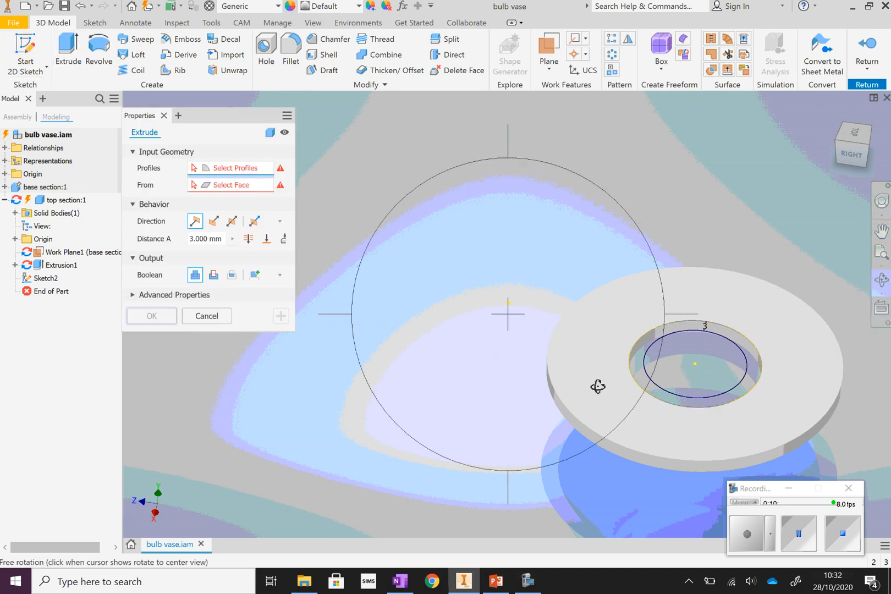
{"action": "left_click_drag", "start_coordinate": [599, 386], "coordinate": [594, 352]}
{"action": "right_click", "coordinate": [476, 303]}
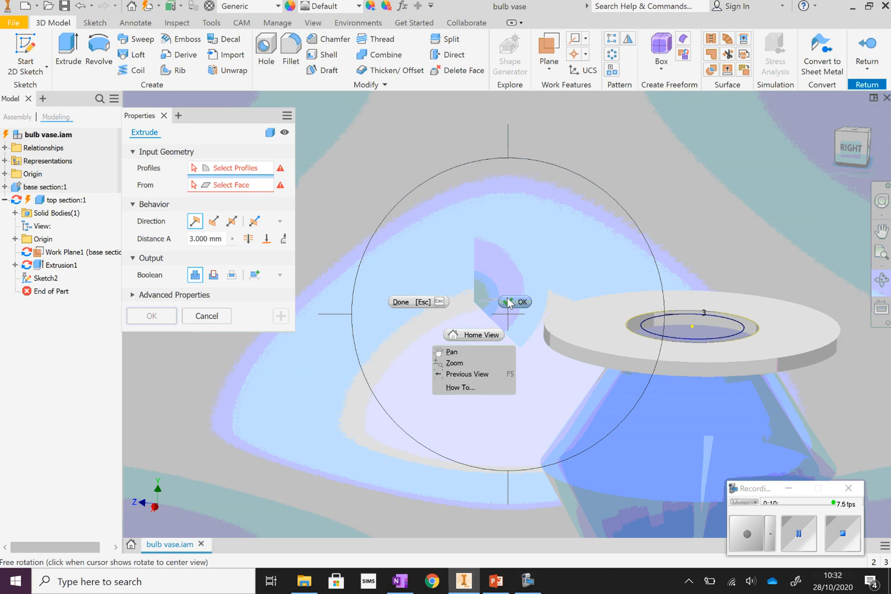
{"action": "left_click", "coordinate": [418, 300]}
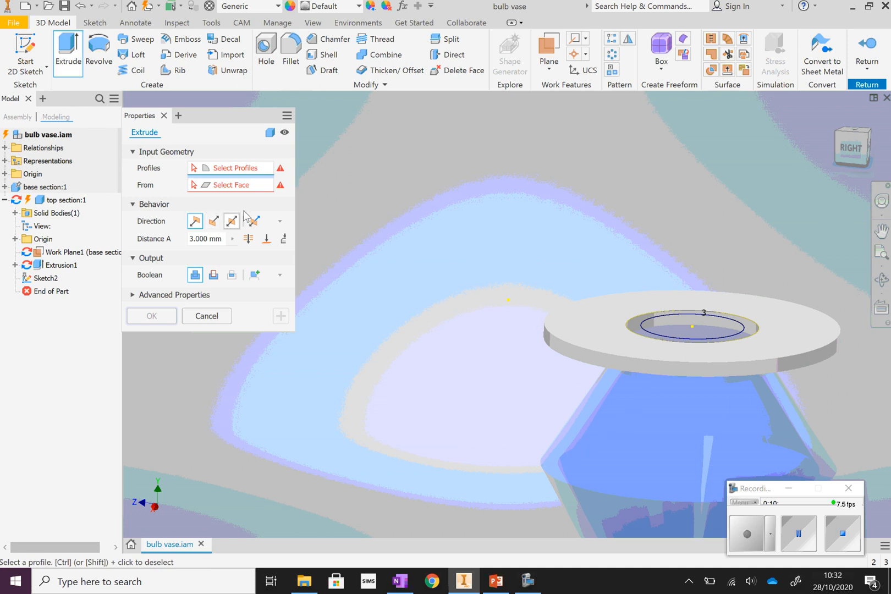
{"action": "left_click", "coordinate": [636, 330]}
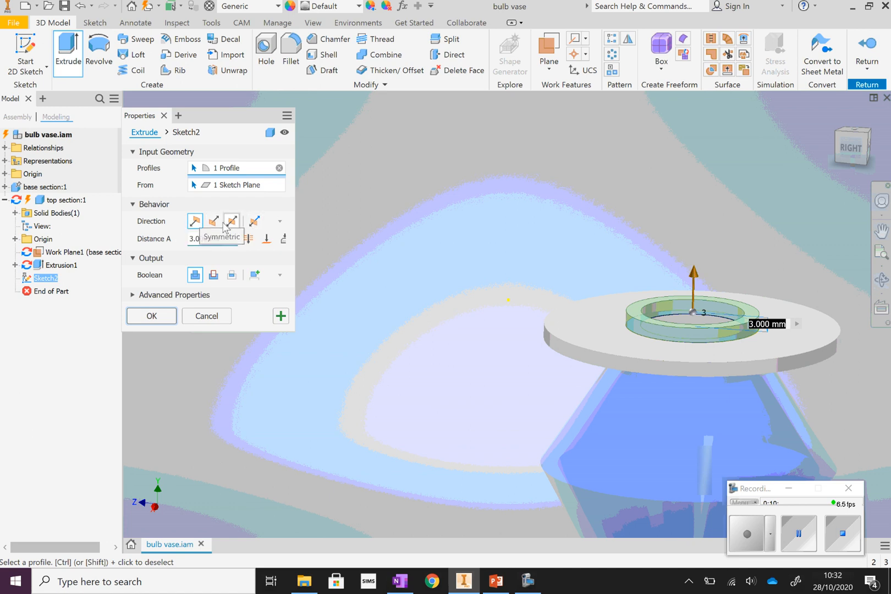
{"action": "left_click", "coordinate": [214, 222]}
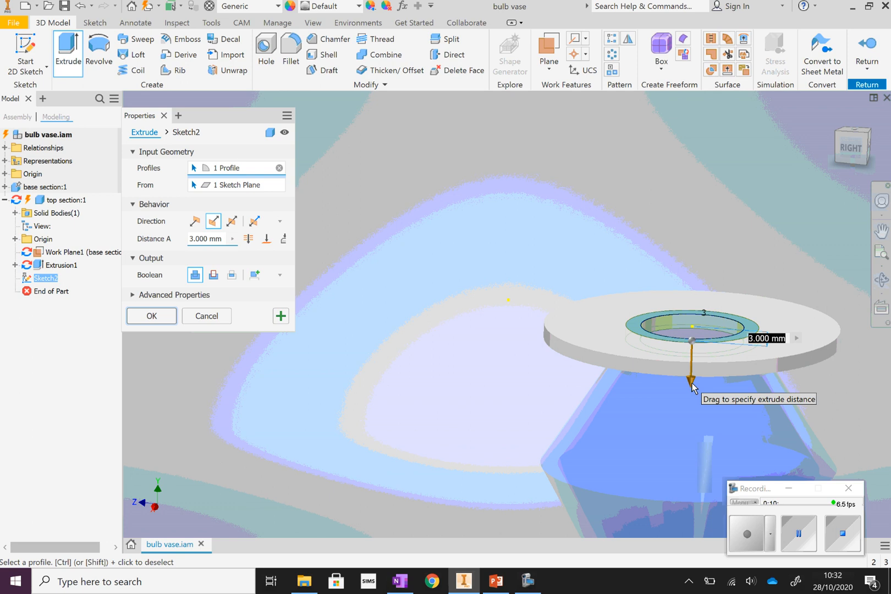
{"action": "left_click", "coordinate": [195, 239]}
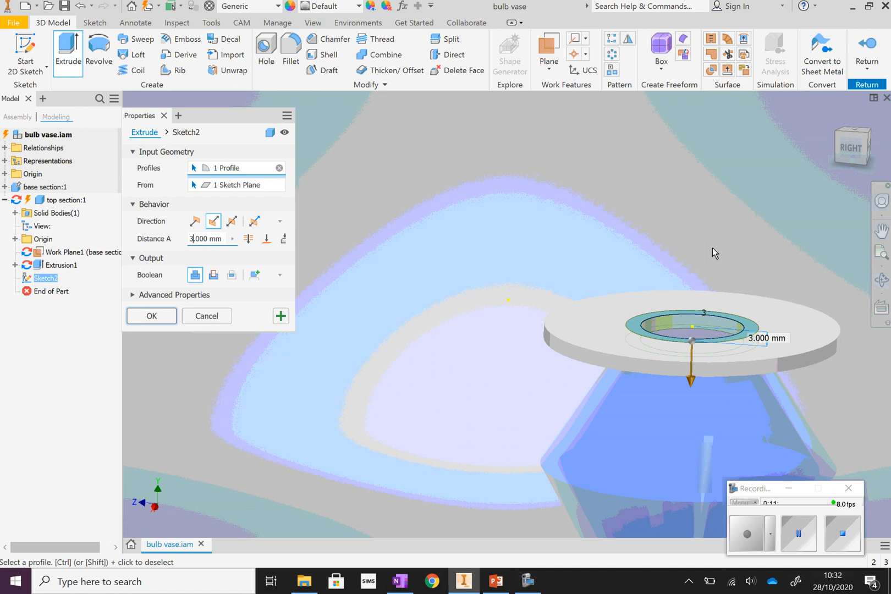
{"action": "key", "text": "BackSpace"}
{"action": "type", "text": "5"}
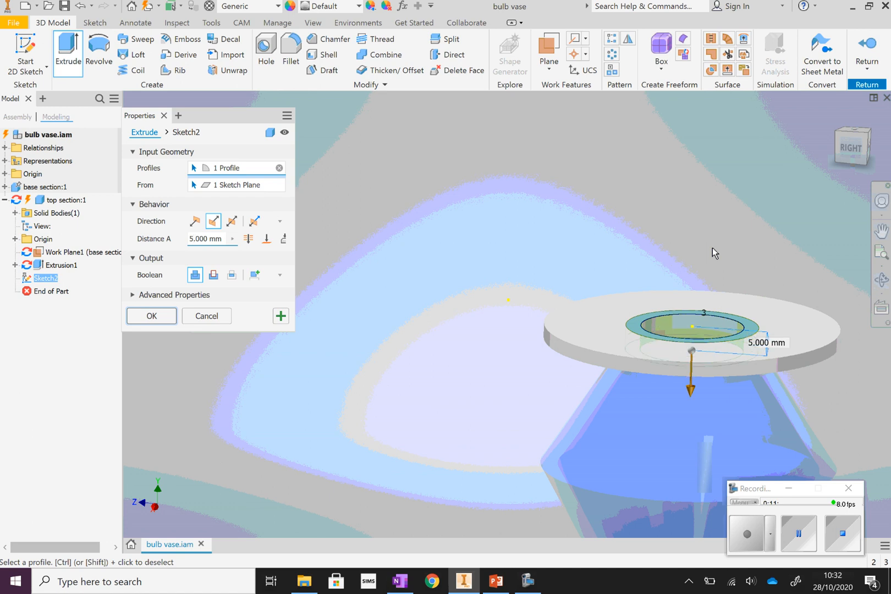
{"action": "left_click", "coordinate": [157, 317]}
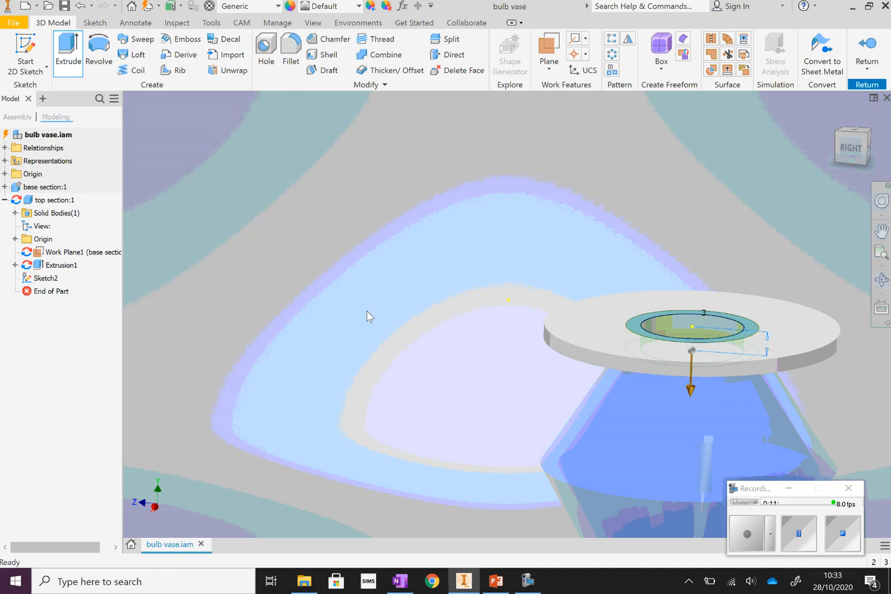
Switch to PowerPoint to look at the bulb vase reference photo, and return to the Inventor model.
{"action": "left_click", "coordinate": [881, 253]}
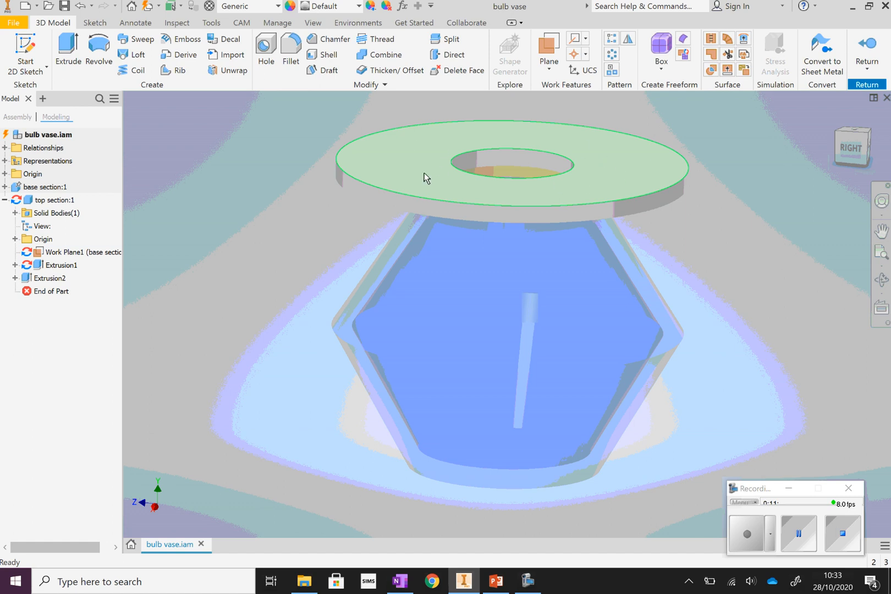
{"action": "left_click", "coordinate": [498, 581]}
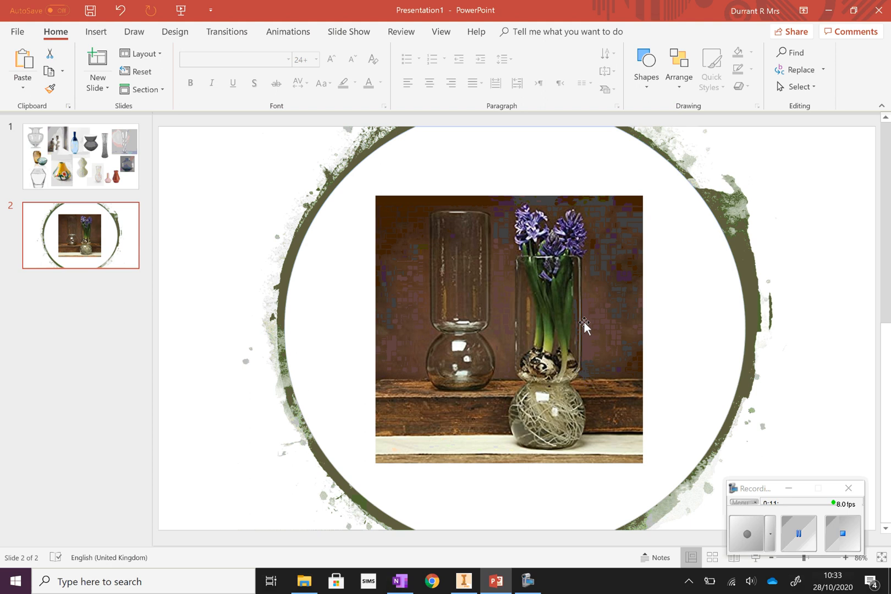
{"action": "left_click", "coordinate": [498, 585]}
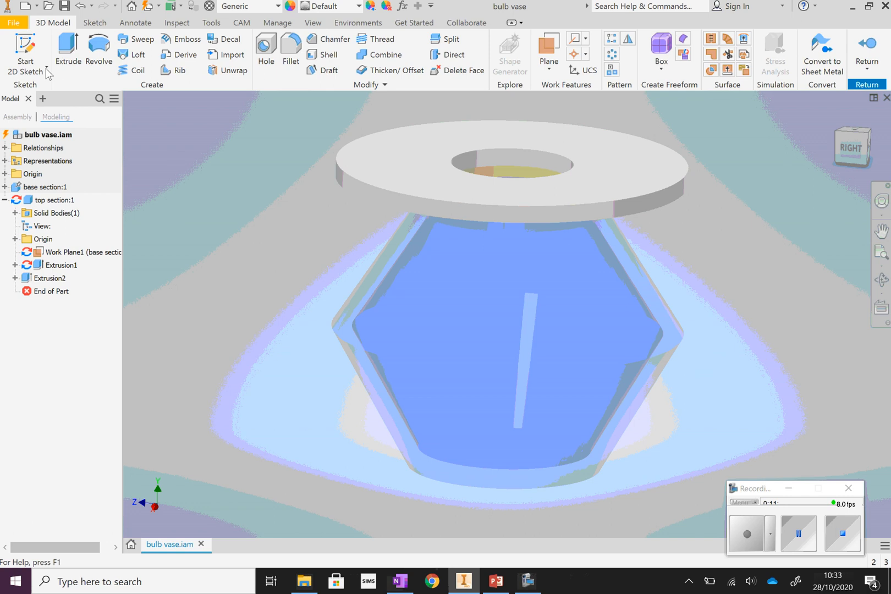
Start a sketch on the top face of the flat ring and project its outer circular edge.
{"action": "left_click", "coordinate": [25, 47]}
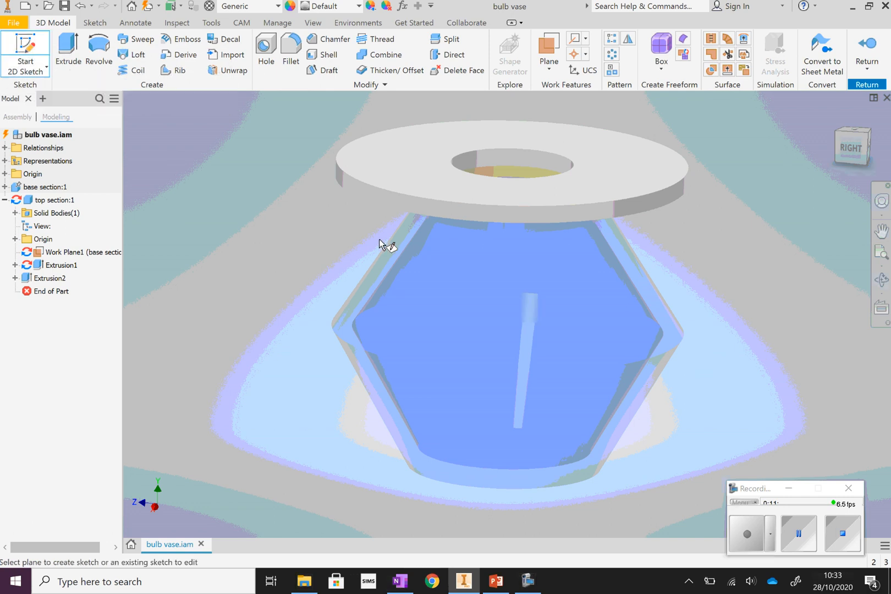
{"action": "left_click", "coordinate": [383, 170]}
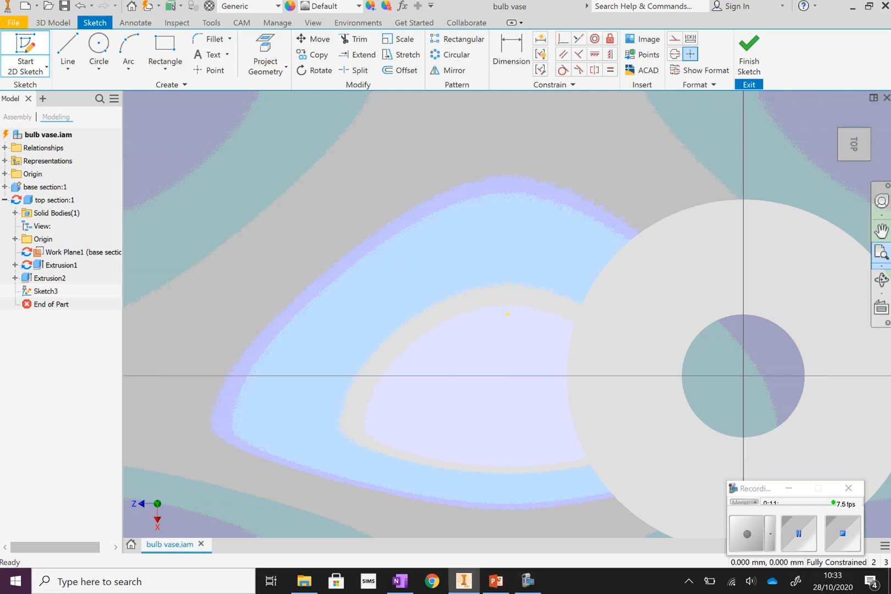
{"action": "left_click", "coordinate": [879, 256]}
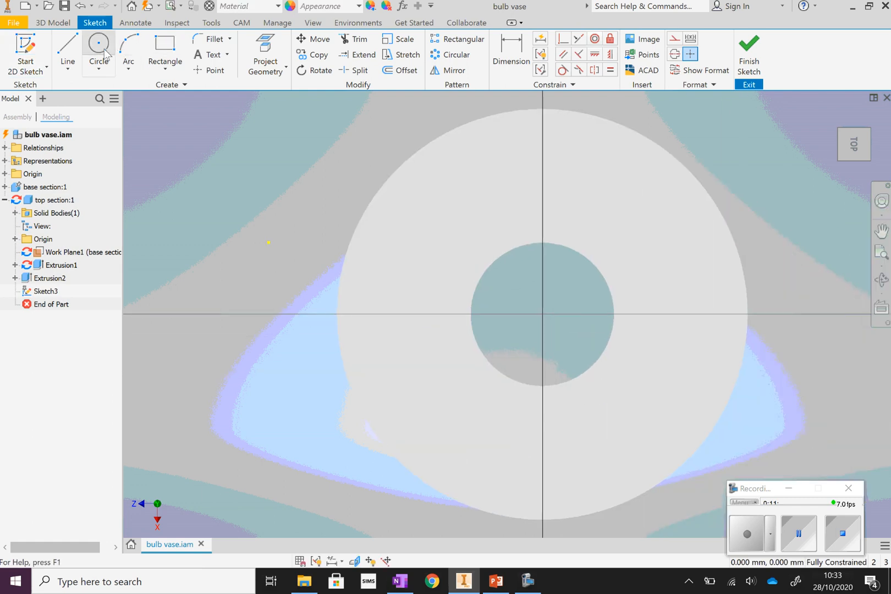
{"action": "left_click", "coordinate": [262, 46]}
{"action": "left_click", "coordinate": [454, 132]}
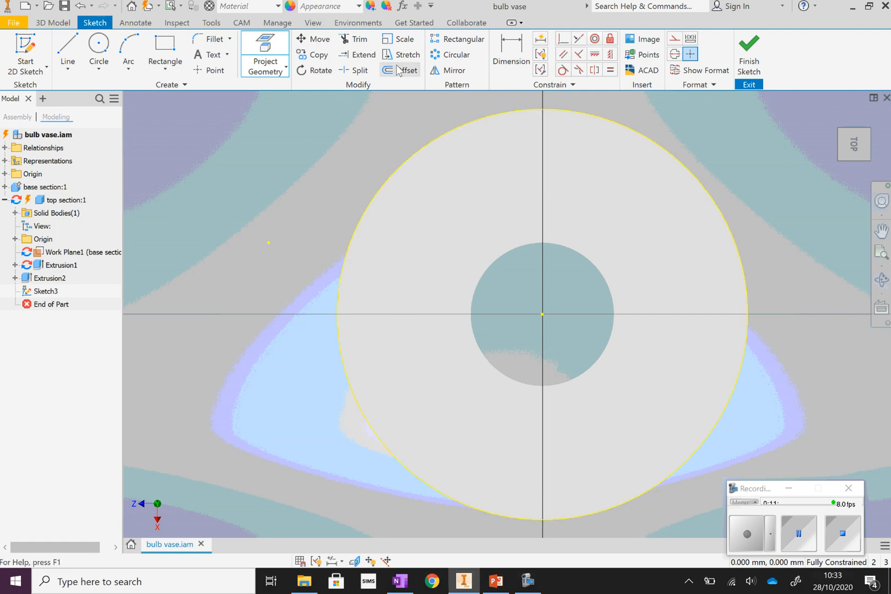
Offset the projected outer edge 3 mm inward and finish the sketch.
{"action": "left_click", "coordinate": [477, 123]}
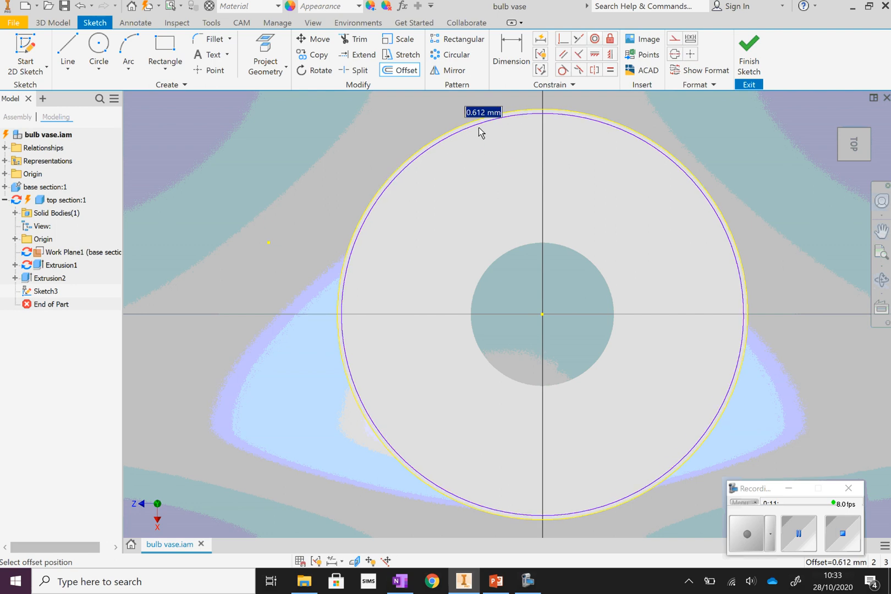
{"action": "type", "text": "3"}
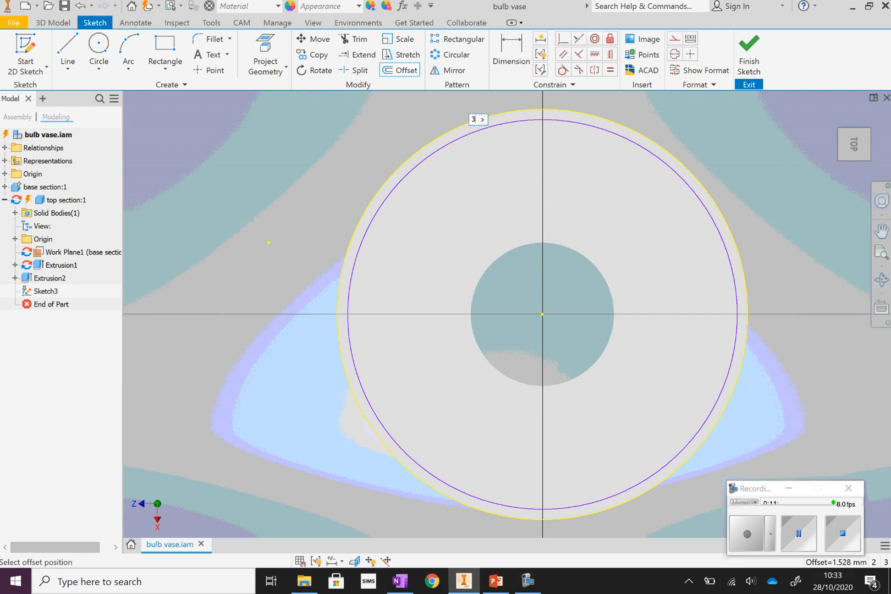
{"action": "key", "text": "Return"}
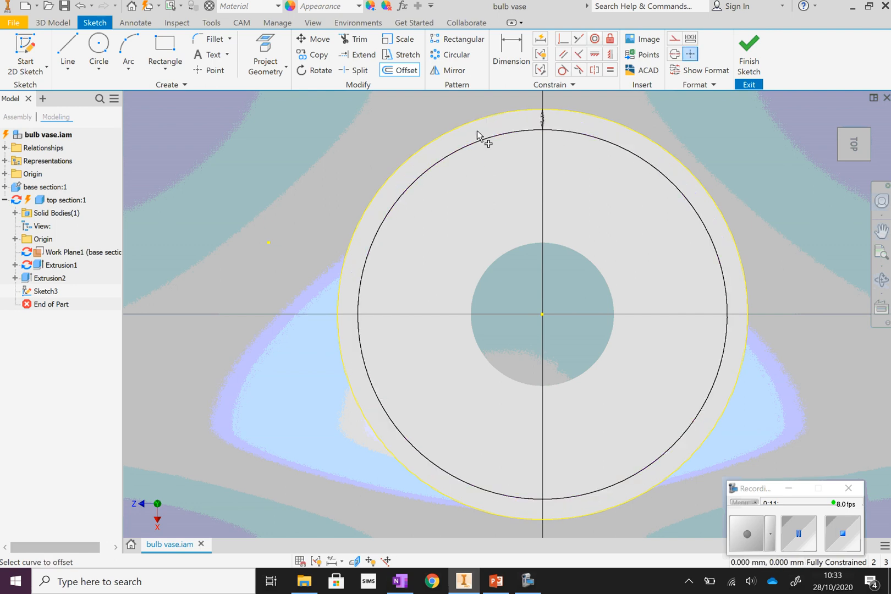
{"action": "left_click", "coordinate": [748, 52]}
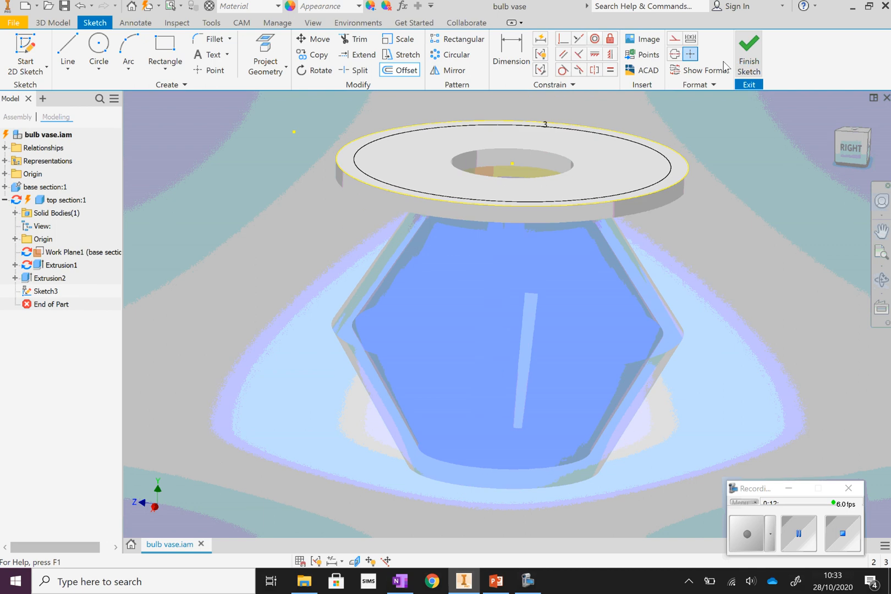
Extrude the narrow ring between the outer edge and its offset circle upward by 50 mm to form the top section's cylindrical wall.
{"action": "left_click", "coordinate": [76, 52]}
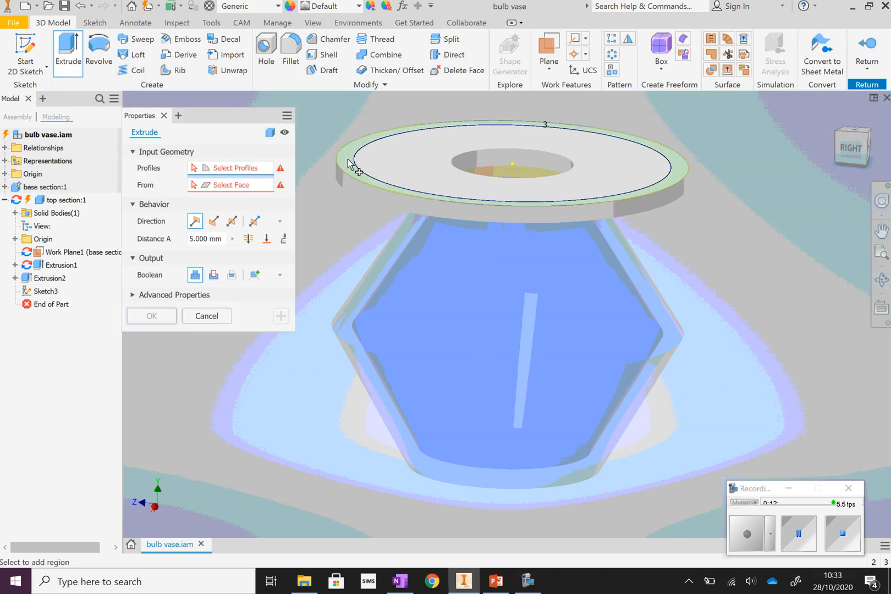
{"action": "left_click", "coordinate": [348, 161]}
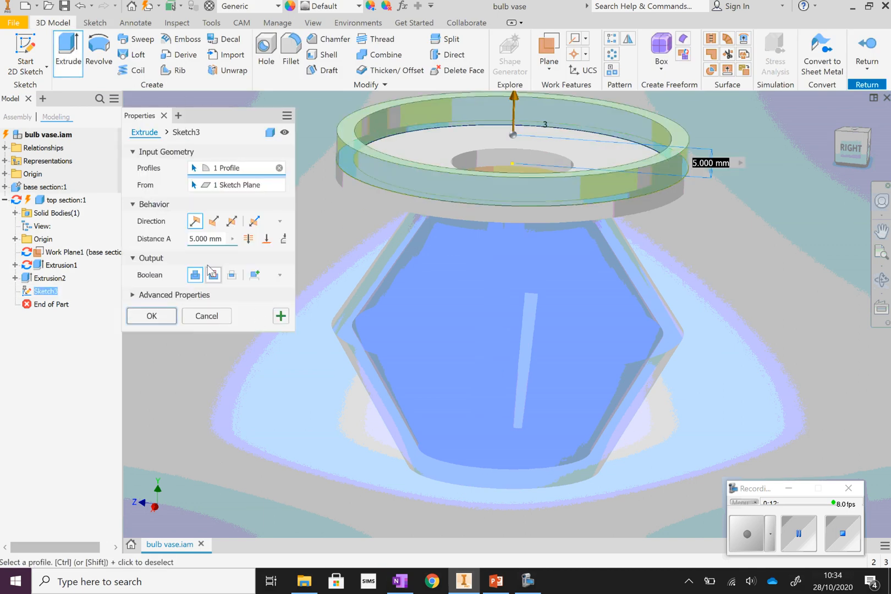
{"action": "left_click", "coordinate": [195, 238]}
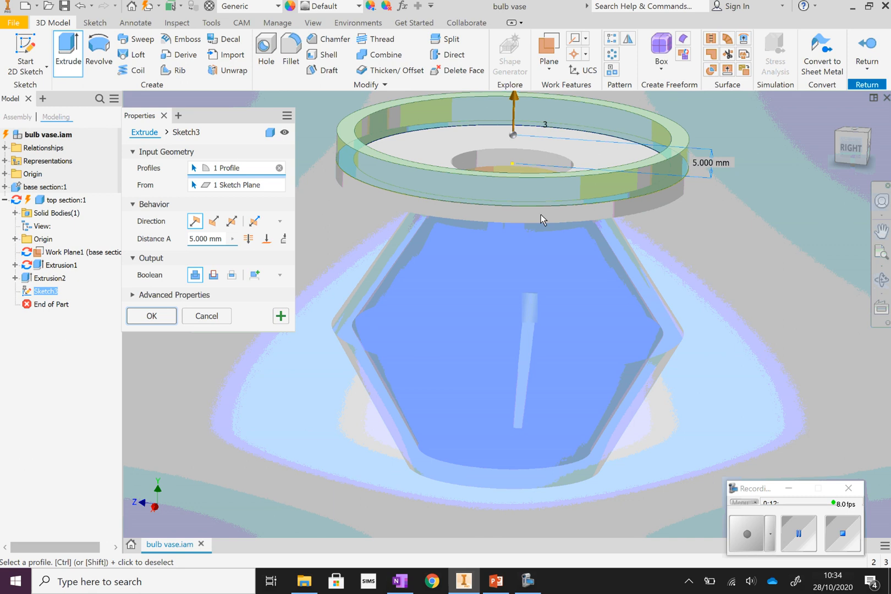
{"action": "left_click", "coordinate": [881, 253]}
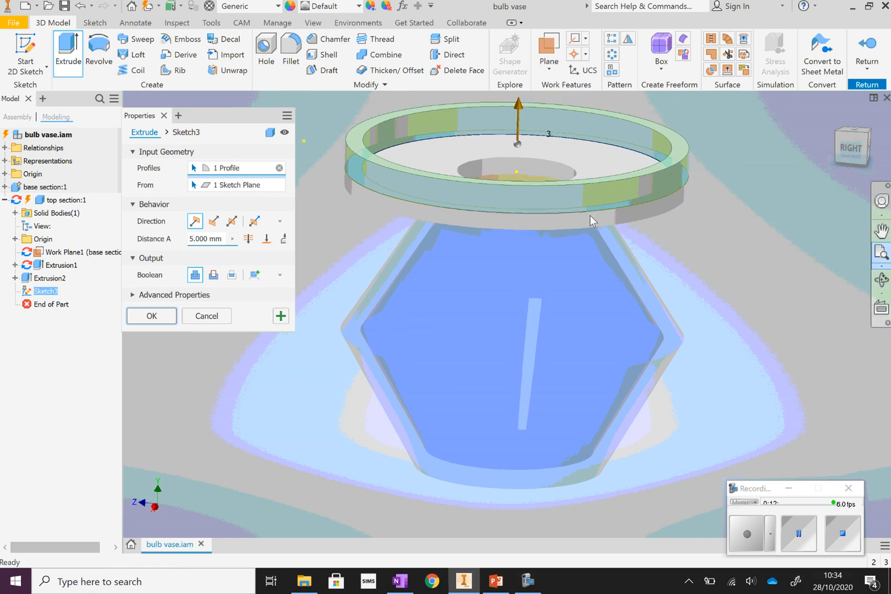
{"action": "left_click", "coordinate": [881, 279]}
{"action": "left_click_drag", "start_coordinate": [561, 252], "coordinate": [510, 211]}
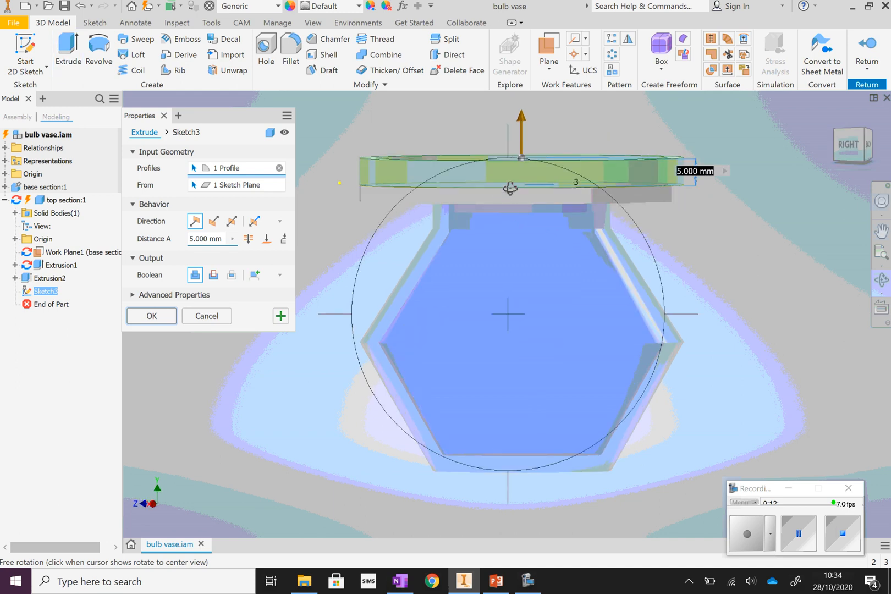
{"action": "right_click", "coordinate": [768, 222]}
{"action": "left_click", "coordinate": [802, 224]}
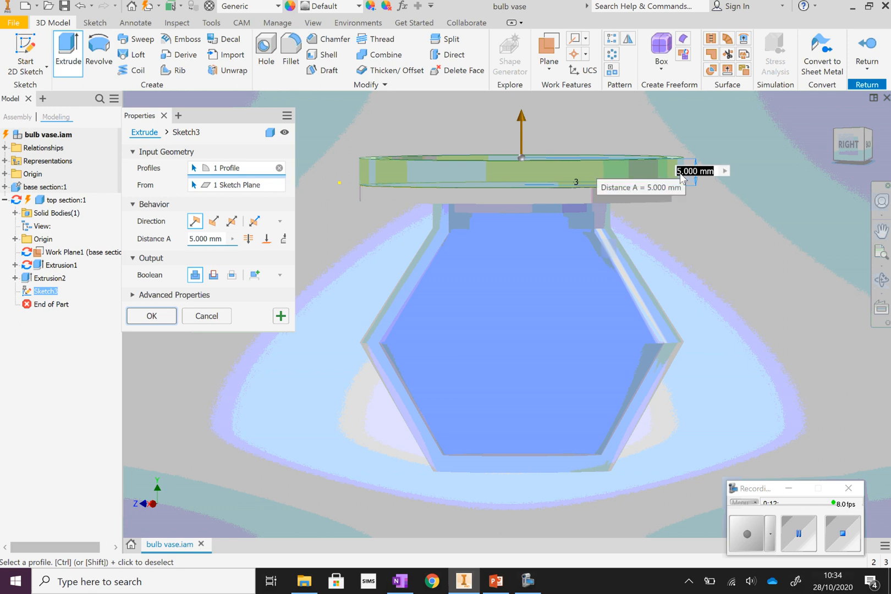
{"action": "left_click", "coordinate": [193, 239]}
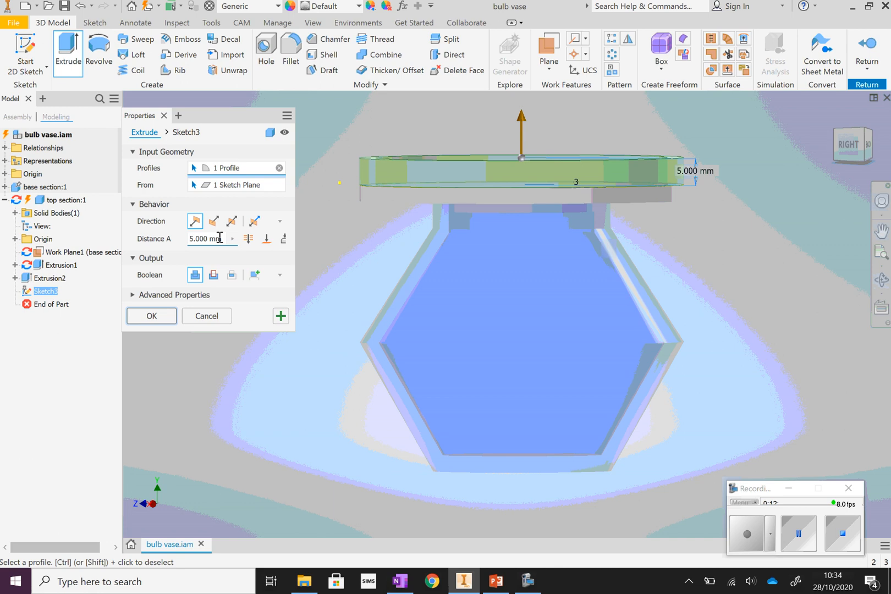
{"action": "key", "text": "BackSpace"}
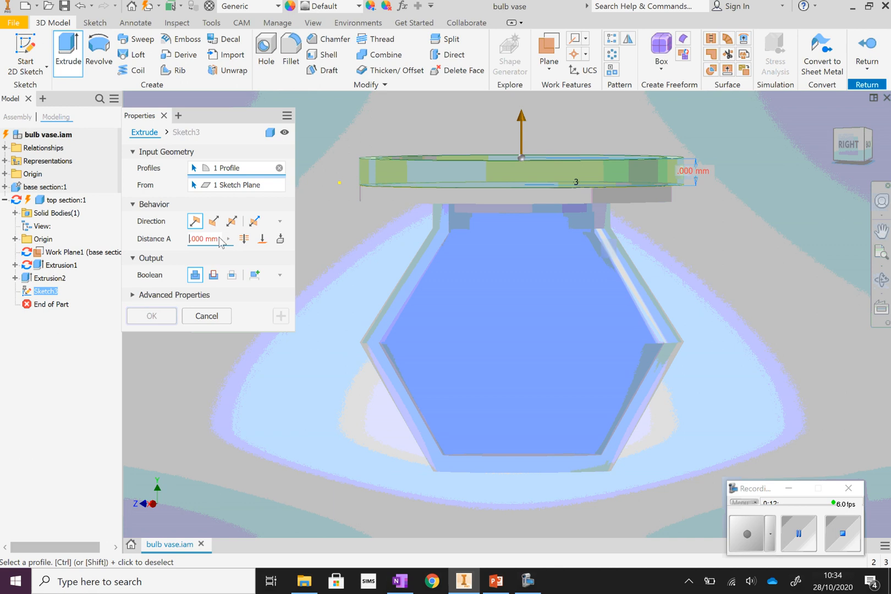
{"action": "type", "text": "50"}
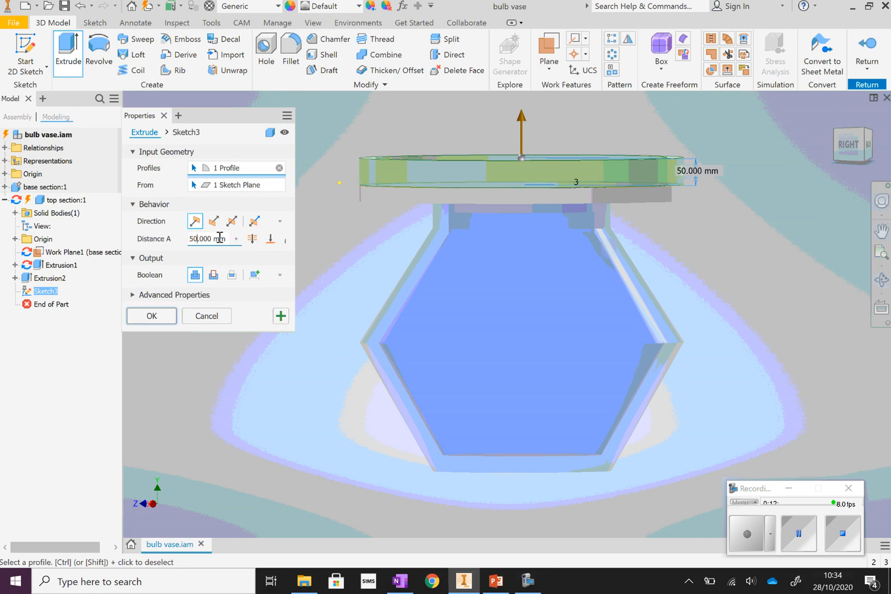
{"action": "left_click", "coordinate": [168, 321]}
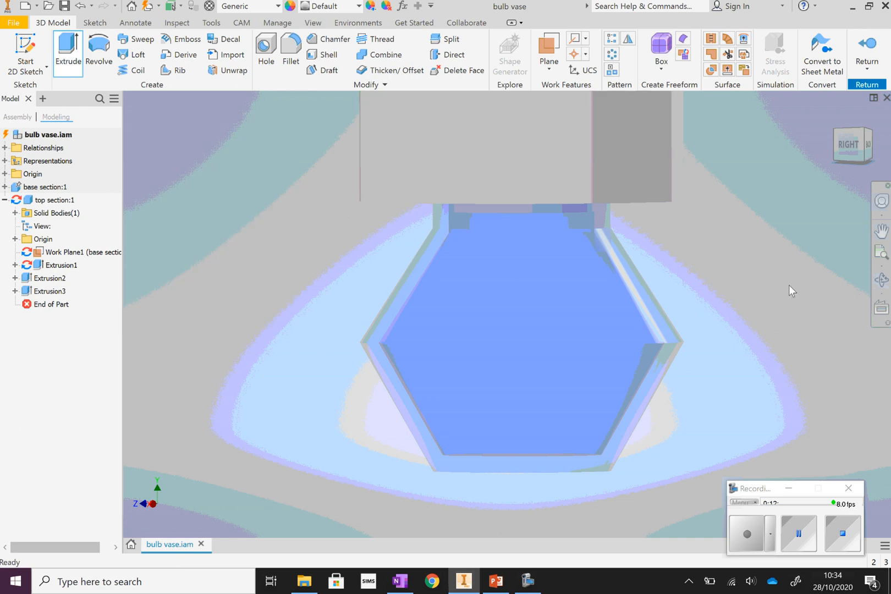
Apply the Clear - Yellow appearance to the top section.
{"action": "left_click", "coordinate": [881, 253]}
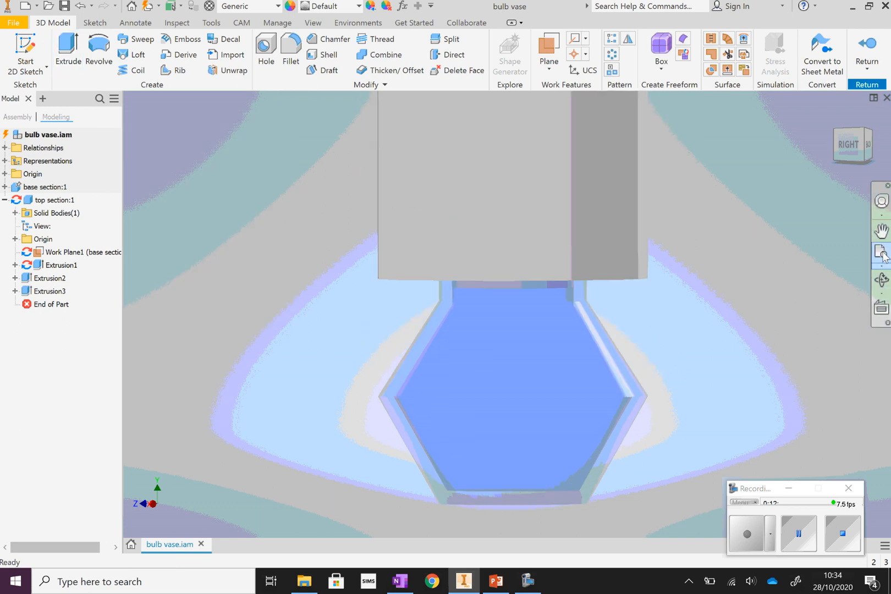
{"action": "left_click", "coordinate": [880, 281]}
{"action": "left_click_drag", "start_coordinate": [640, 264], "coordinate": [648, 245]}
{"action": "right_click", "coordinate": [692, 226]}
{"action": "left_click", "coordinate": [742, 225]}
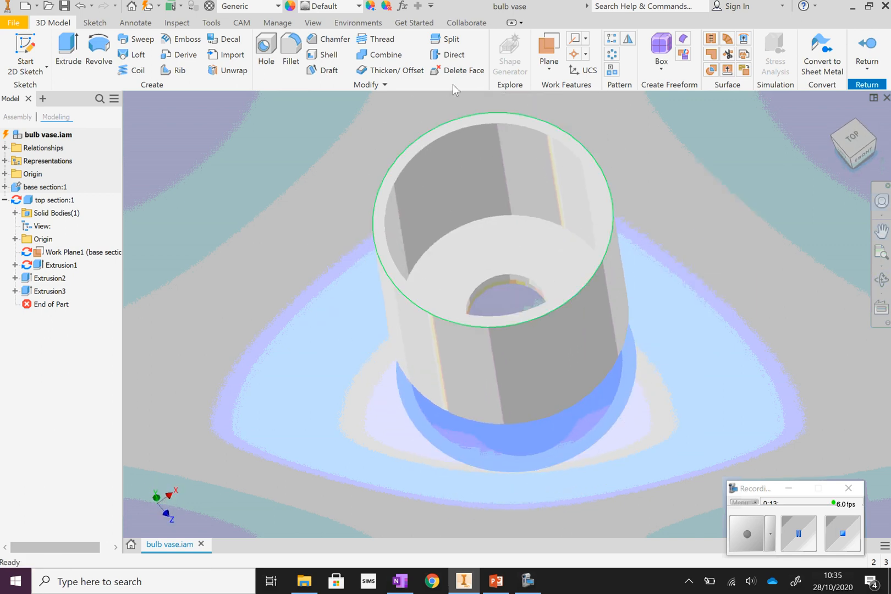
{"action": "left_click", "coordinate": [358, 6]}
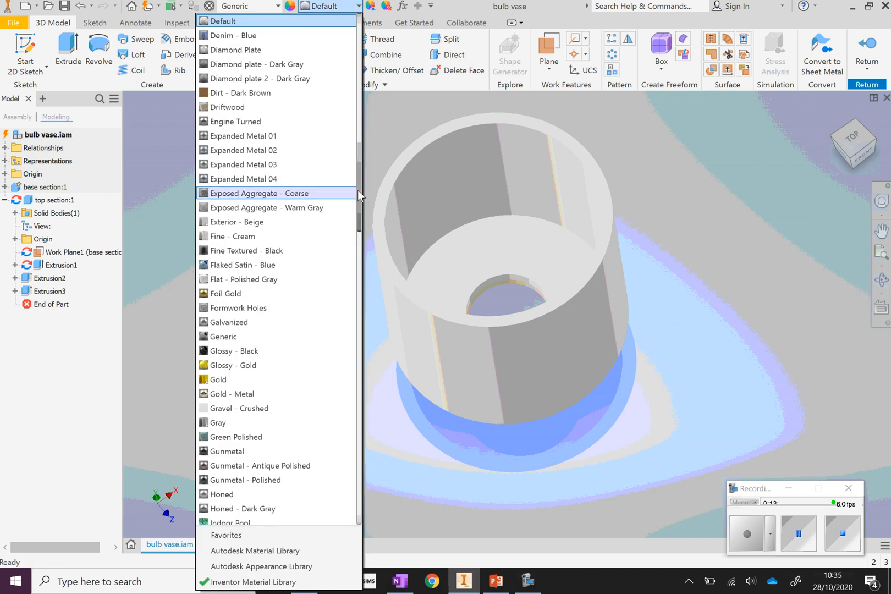
{"action": "scroll", "coordinate": [362, 175], "scroll_direction": "up", "scroll_amount": 2}
{"action": "scroll", "coordinate": [362, 175], "scroll_direction": "up", "scroll_amount": 5}
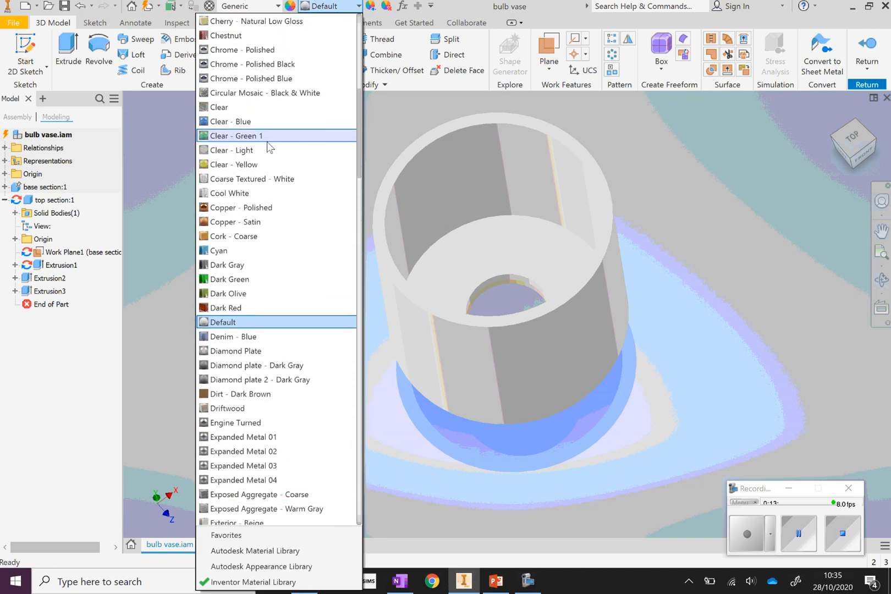
{"action": "left_click", "coordinate": [255, 165]}
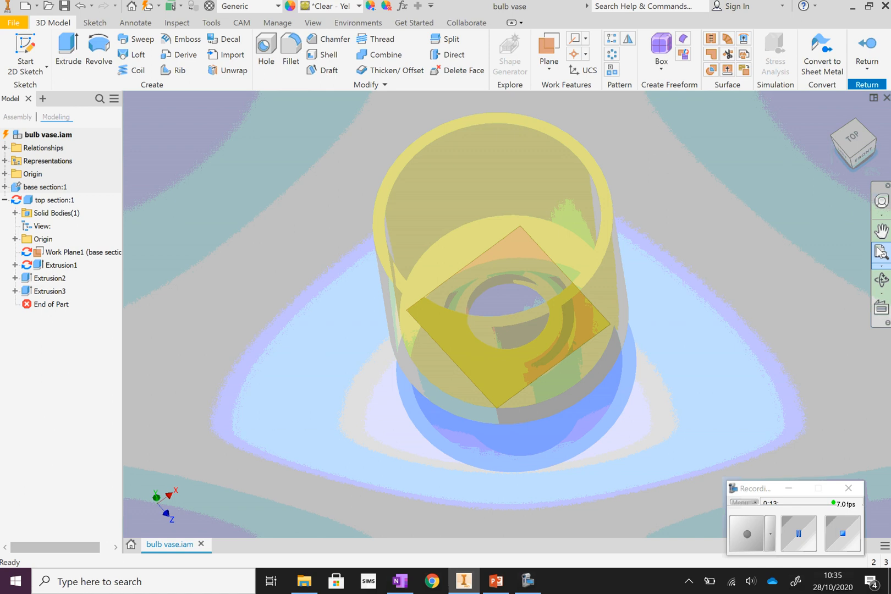
Finish editing the top section in place and return to the full bulb vase assembly.
{"action": "left_click", "coordinate": [883, 281]}
{"action": "left_click_drag", "start_coordinate": [549, 272], "coordinate": [550, 187]}
{"action": "right_click", "coordinate": [703, 170]}
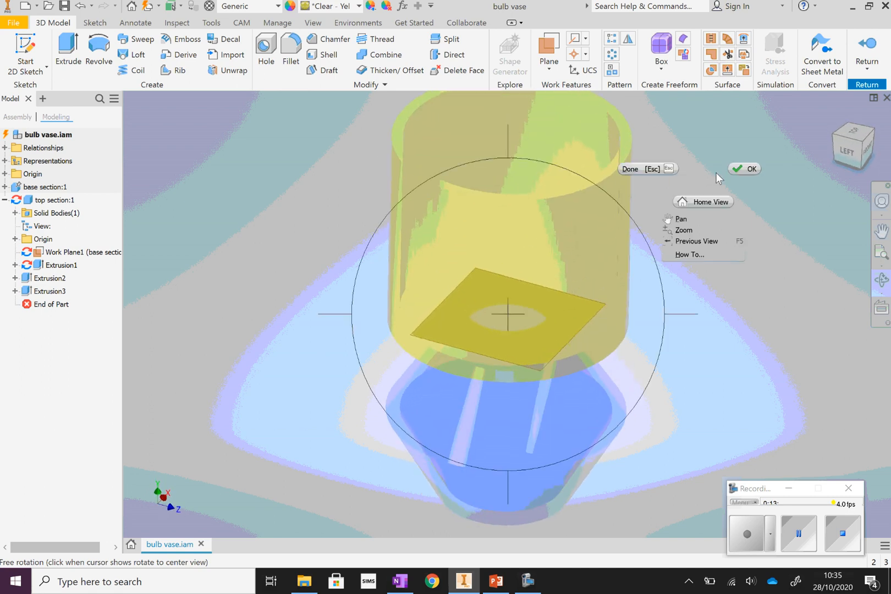
{"action": "left_click", "coordinate": [738, 172]}
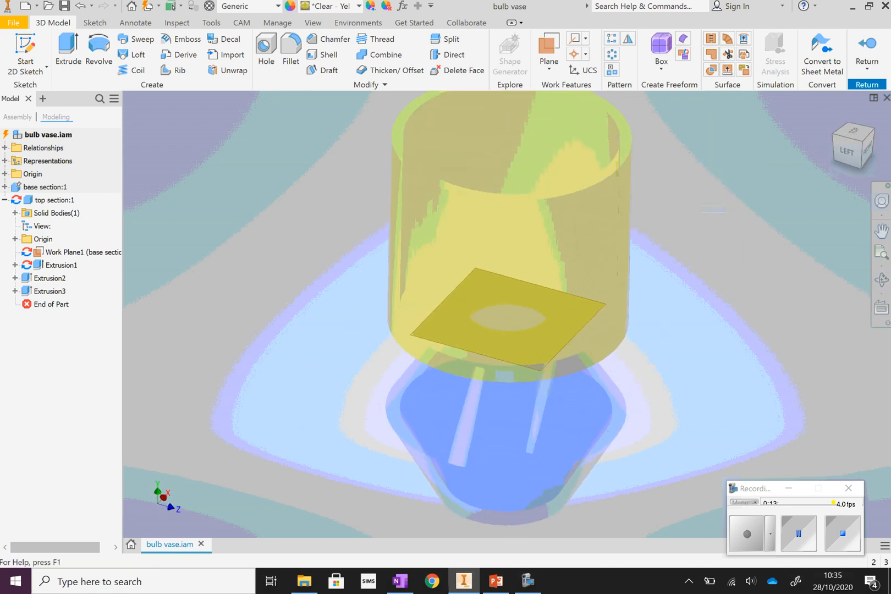
{"action": "left_click", "coordinate": [868, 47]}
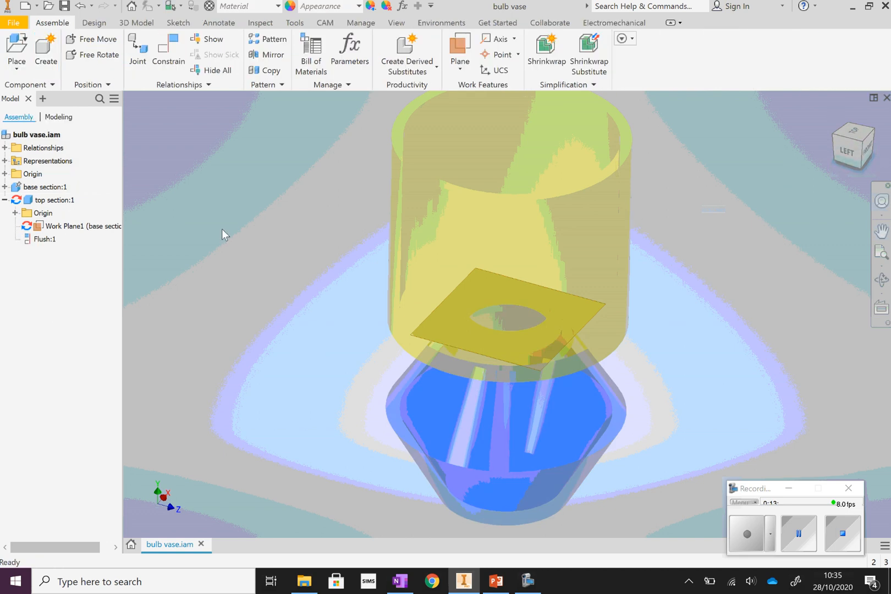
Save the bulb vase assembly together with its new top section part file.
{"action": "left_click", "coordinate": [13, 23]}
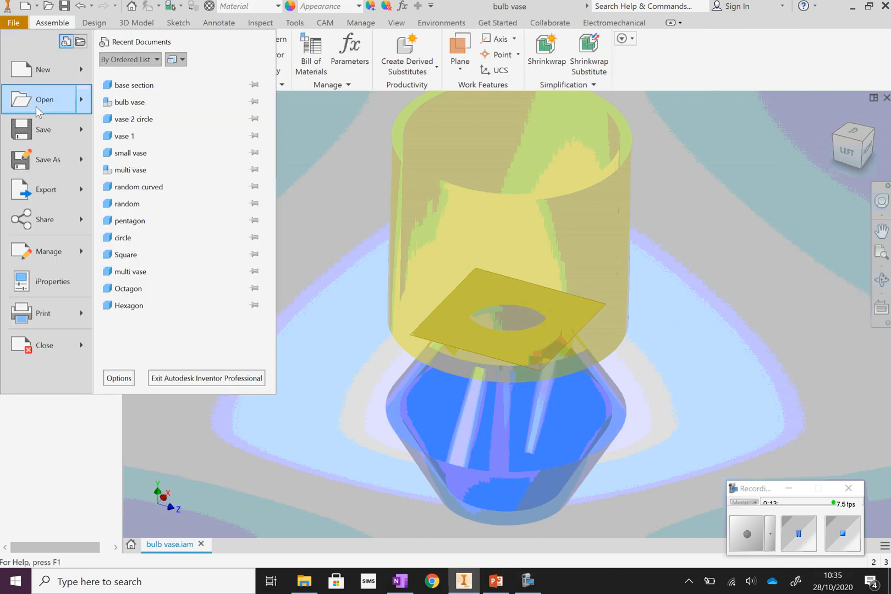
{"action": "left_click", "coordinate": [42, 132]}
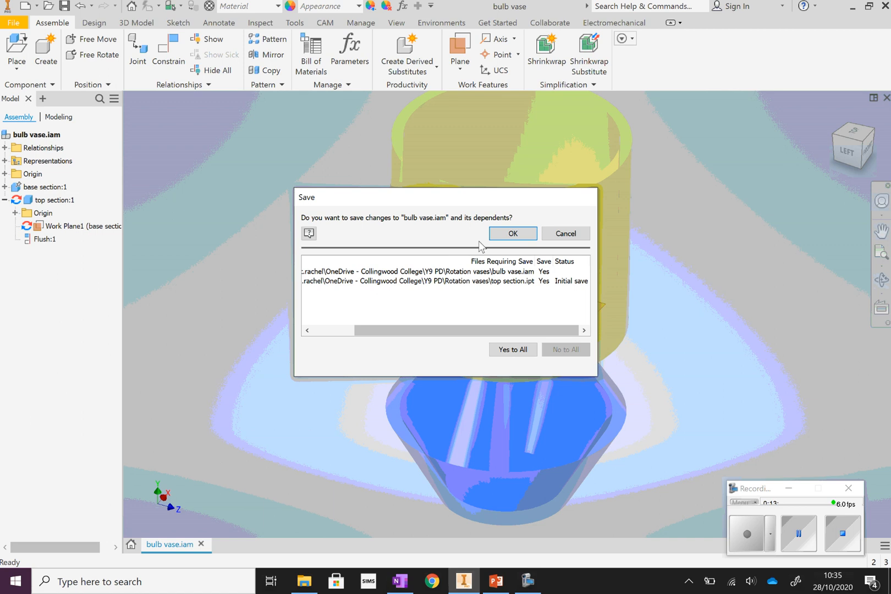
{"action": "left_click", "coordinate": [511, 234]}
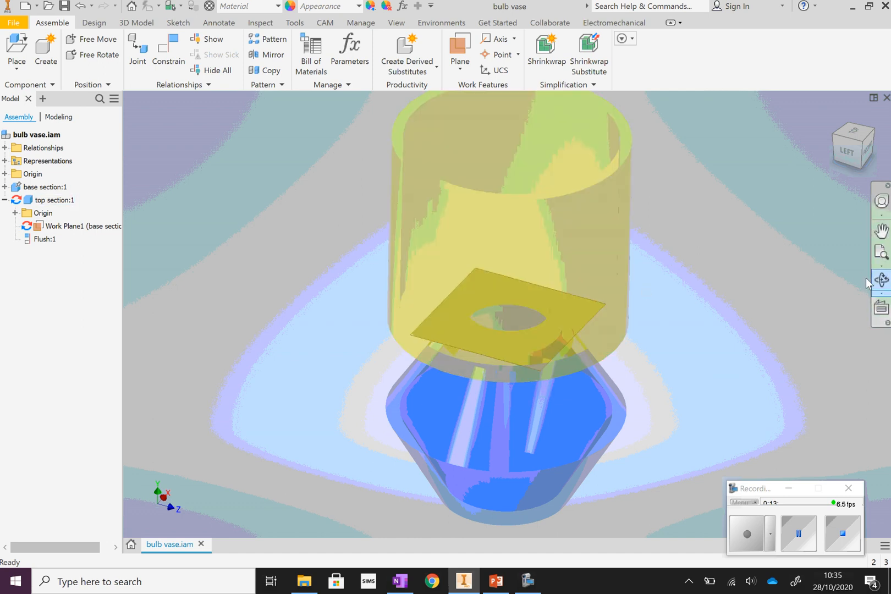
Switch to OneNote to view the Rotated vase evidence page with its Assembly box.
{"action": "left_click", "coordinate": [400, 581]}
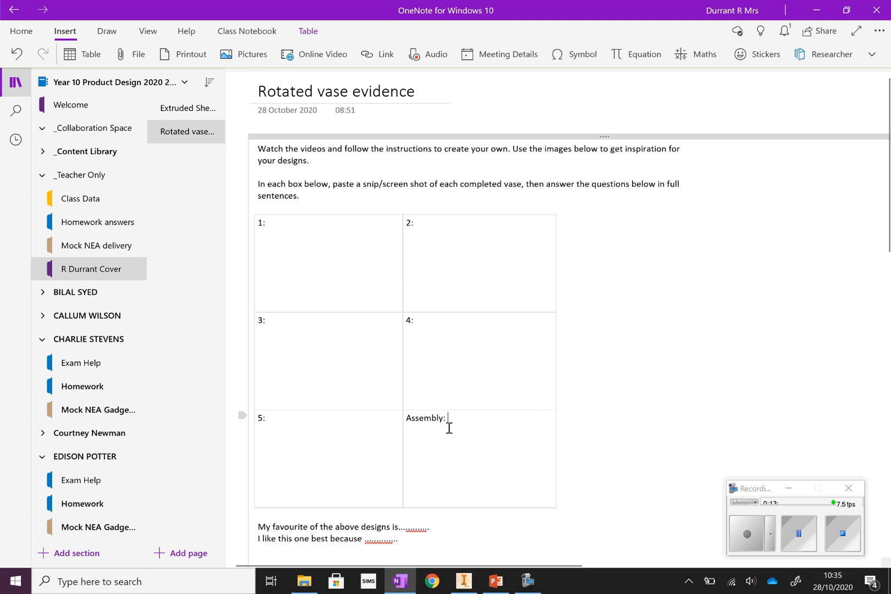